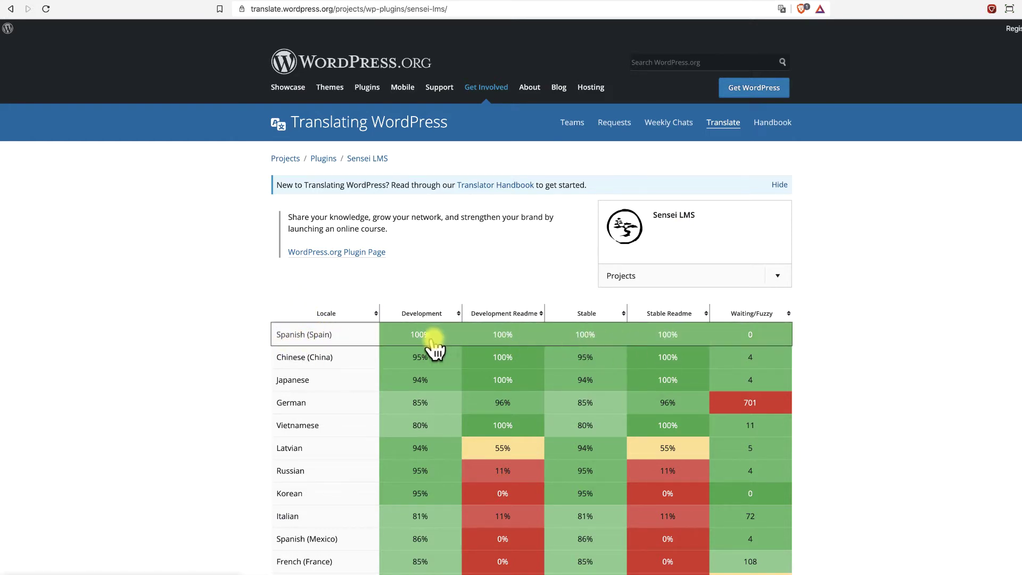
Step: Examine the Sensei LMS plugin's translation percentages across the list of locales
scroll(336, 346, "down", 3)
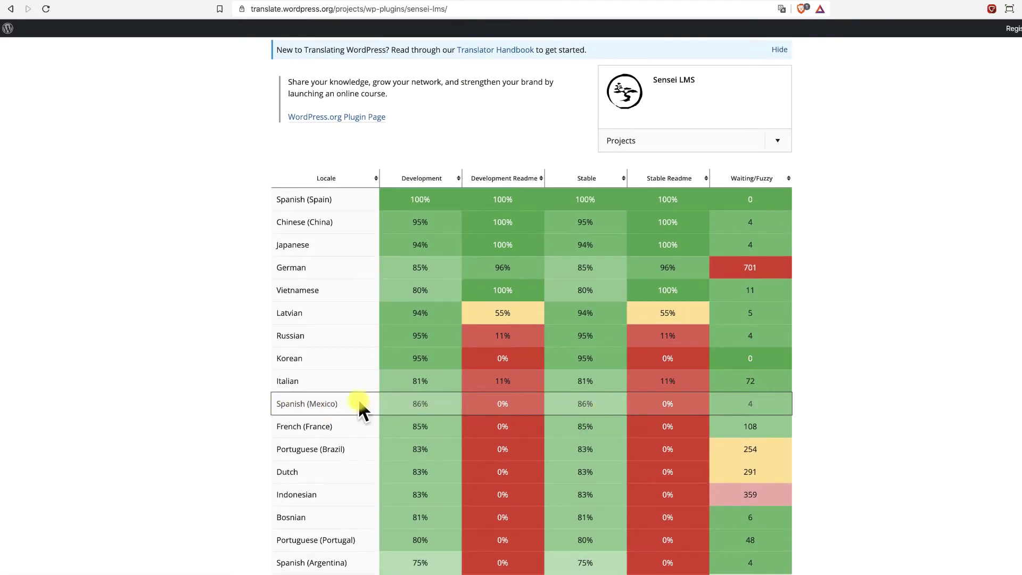
scroll(359, 409, "down", 10)
scroll(301, 512, "down", 4)
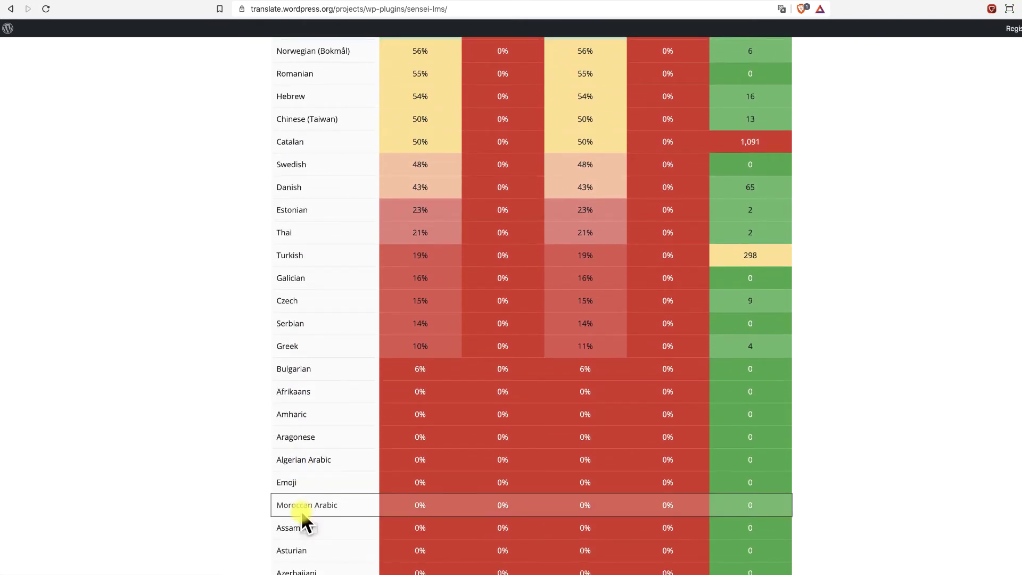
scroll(302, 513, "down", 5)
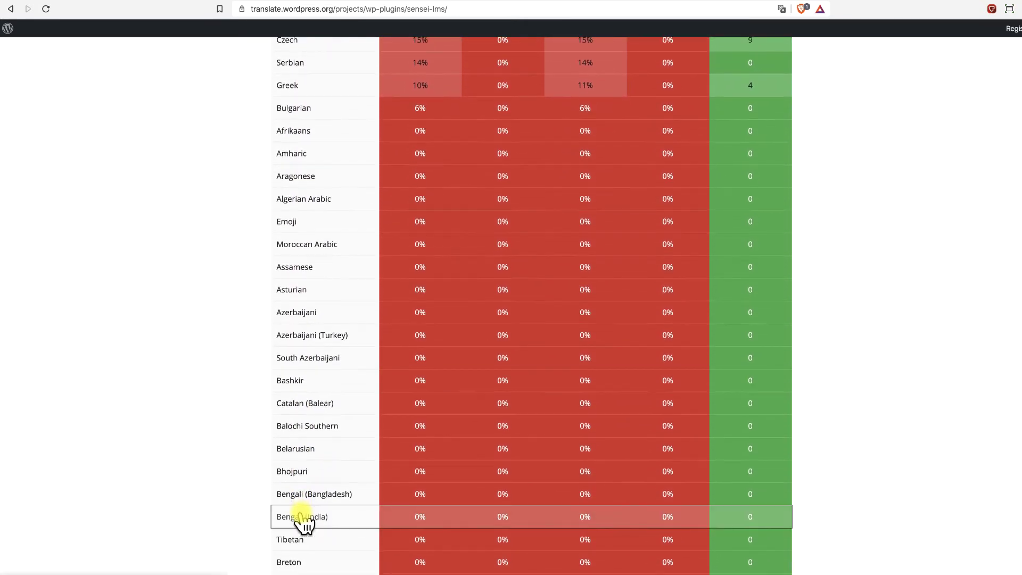
scroll(301, 514, "up", 20)
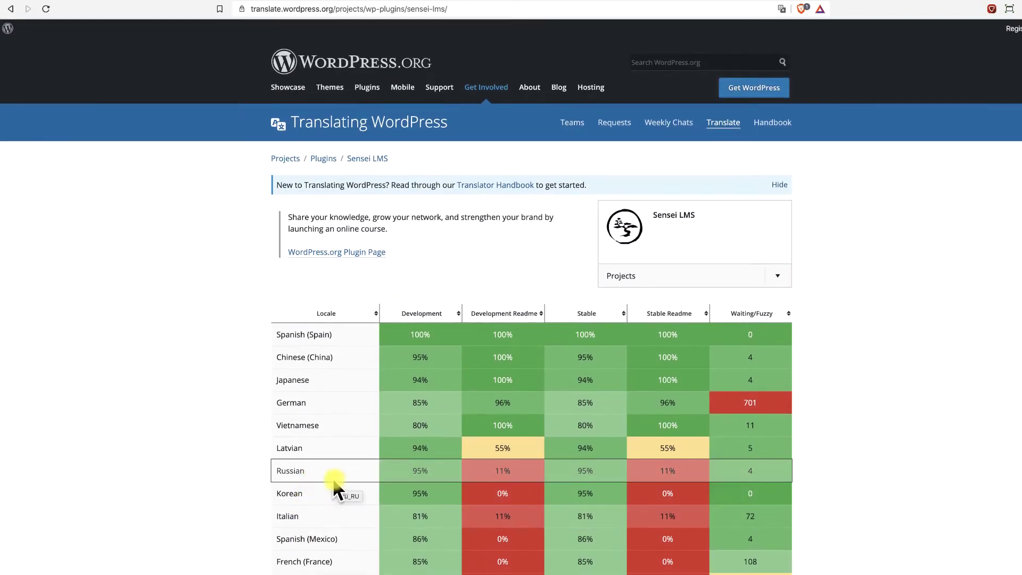
Step: Open the Spanish (Mexico) translation of Sensei LMS and review its sub-project progress, contributors and editors
scroll(306, 518, "down", 1)
left_click(307, 505)
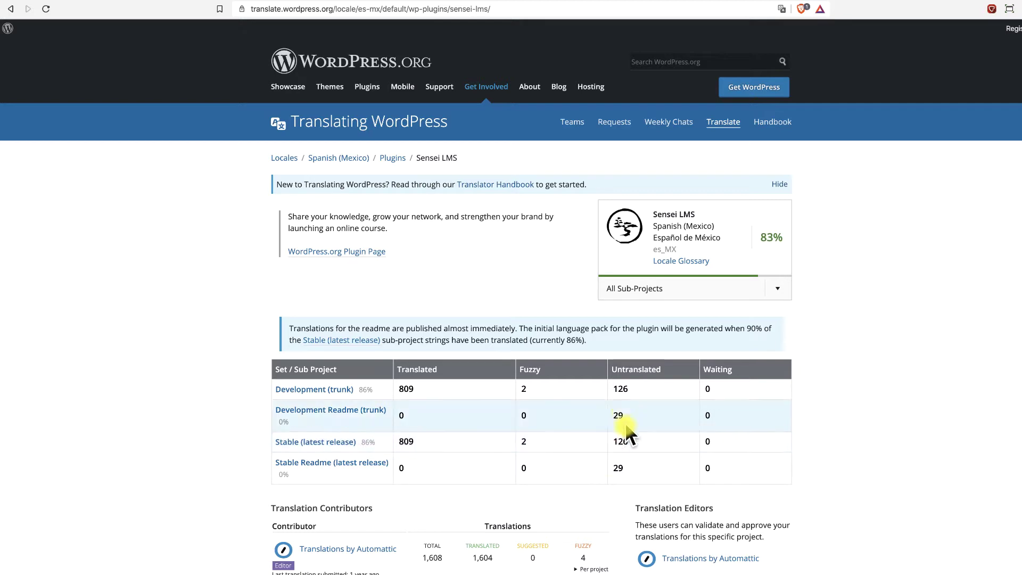
scroll(517, 319, "down", 2)
scroll(514, 321, "down", 3)
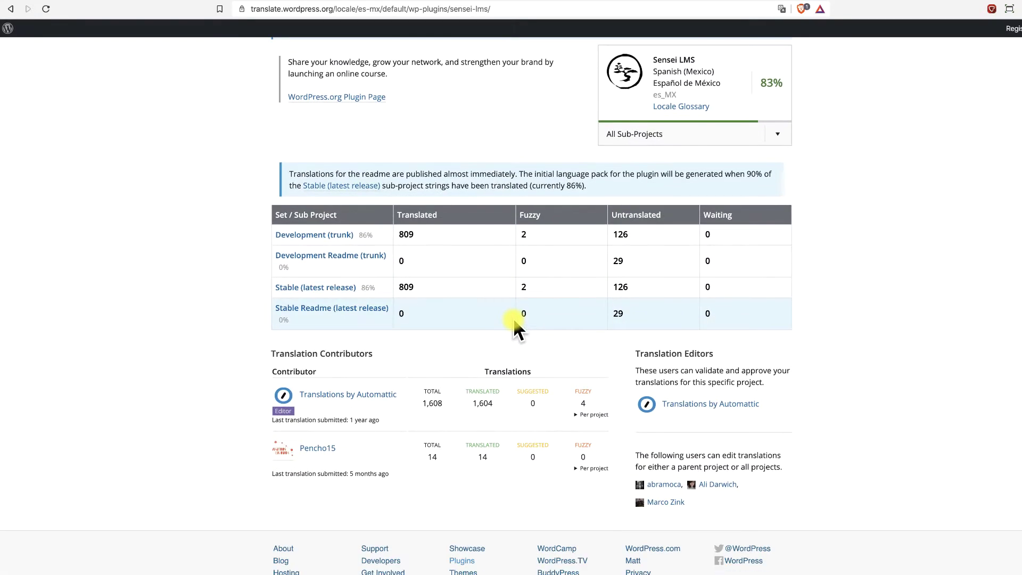
scroll(518, 288, "up", 1)
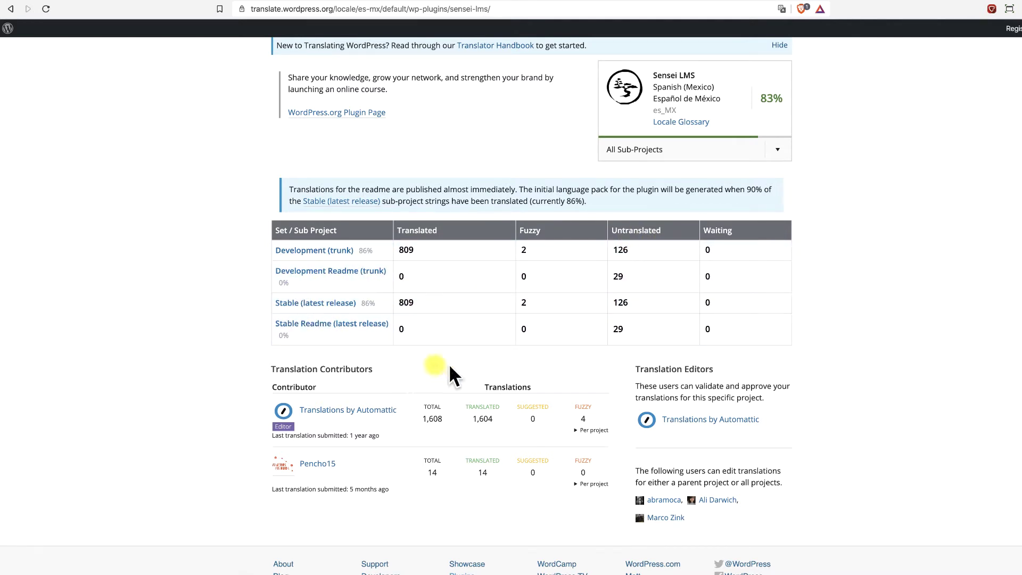
scroll(494, 351, "up", 2)
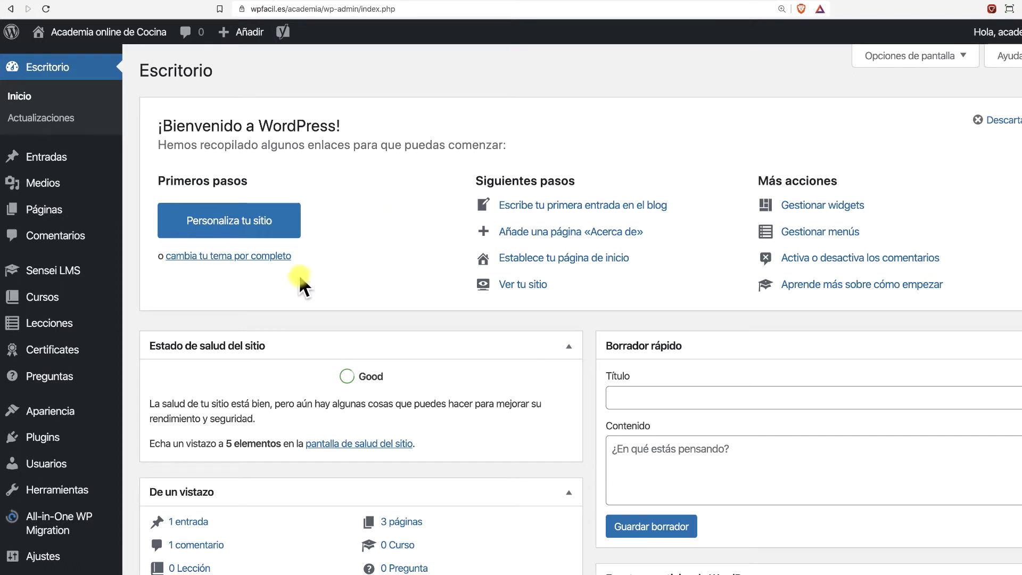
Step: Check the site's WordPress updates page for available translations, and view the Sensei LMS plugin page on the Spanish WordPress.org
left_click(62, 117)
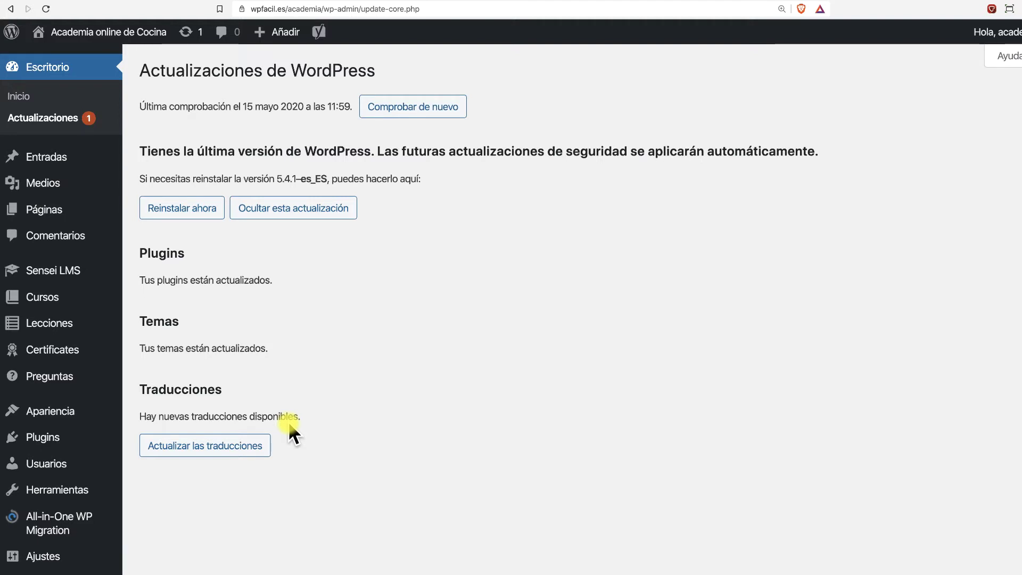
left_click(461, 2)
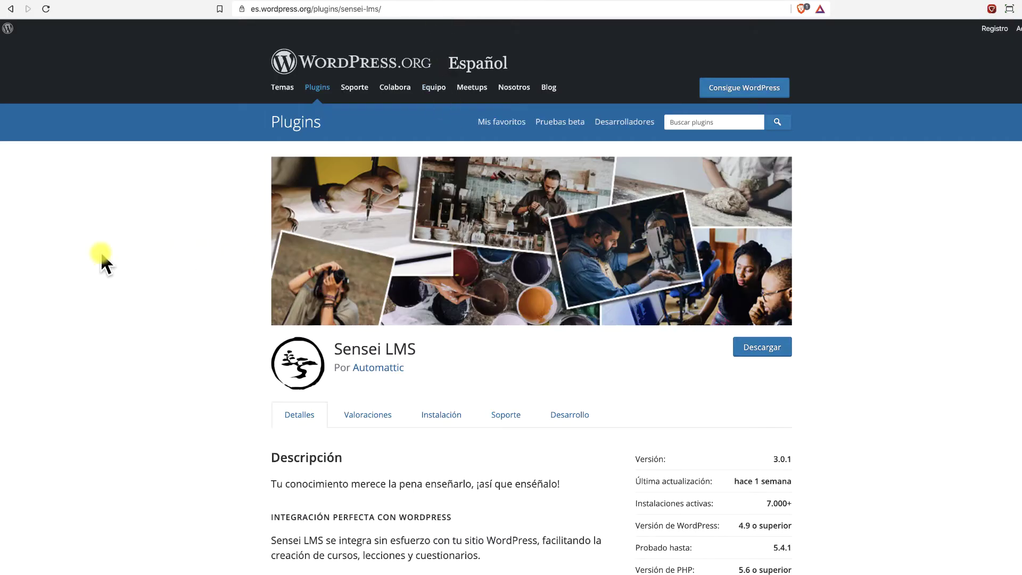
scroll(102, 256, "down", 5)
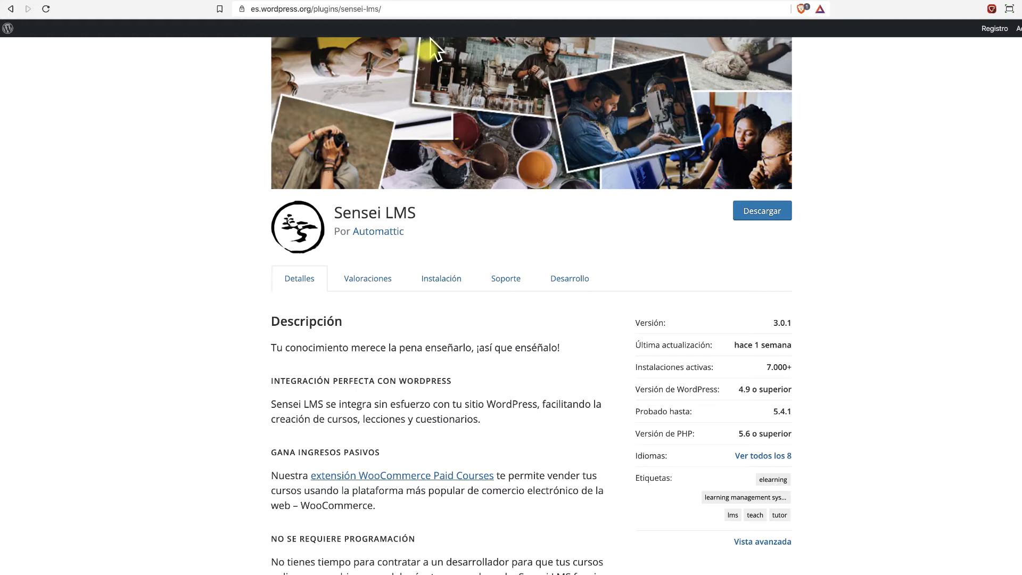
Step: Open the general settings in the site admin to check the site language, and view the Sensei LMS submenu entries
left_click(256, 2)
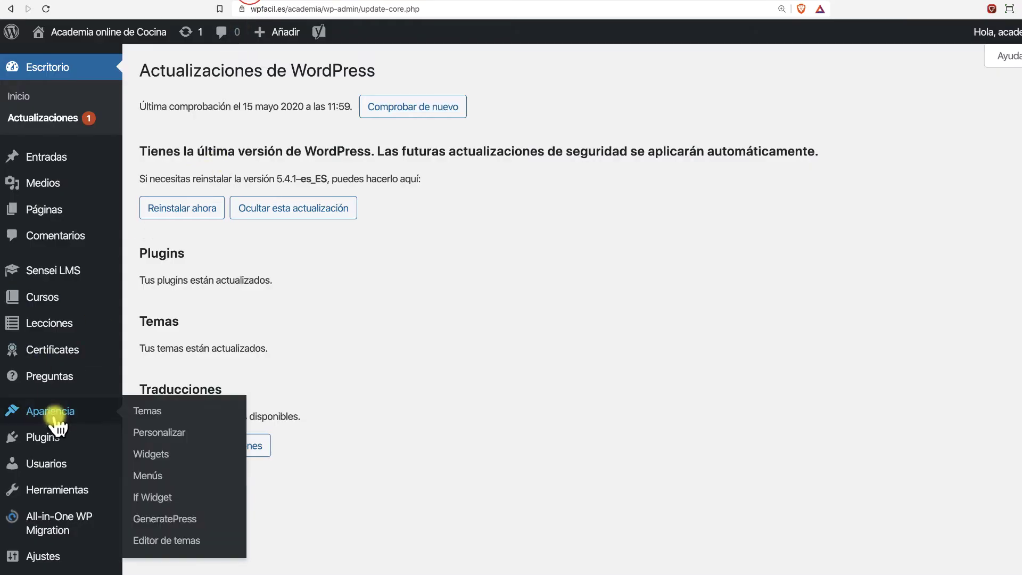
scroll(48, 420, "down", 1)
mouse_move(59, 503)
left_click(166, 378)
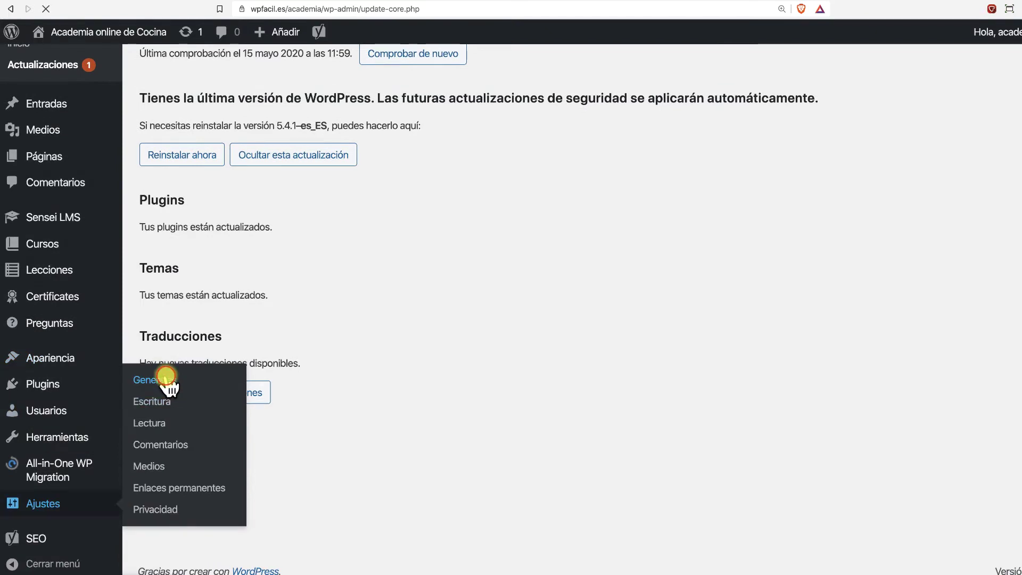
scroll(207, 292, "down", 4)
scroll(207, 298, "down", 1)
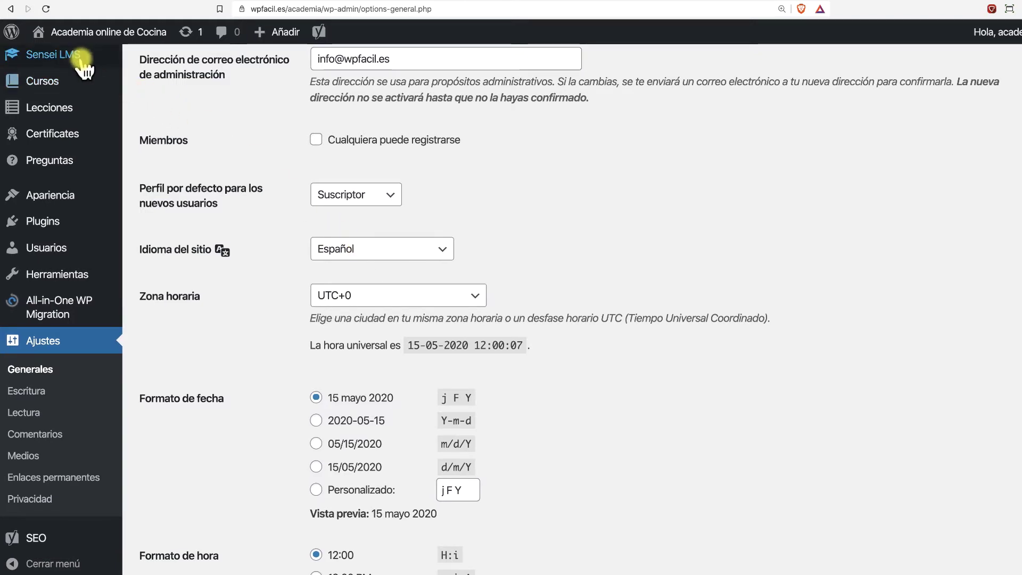
mouse_move(80, 57)
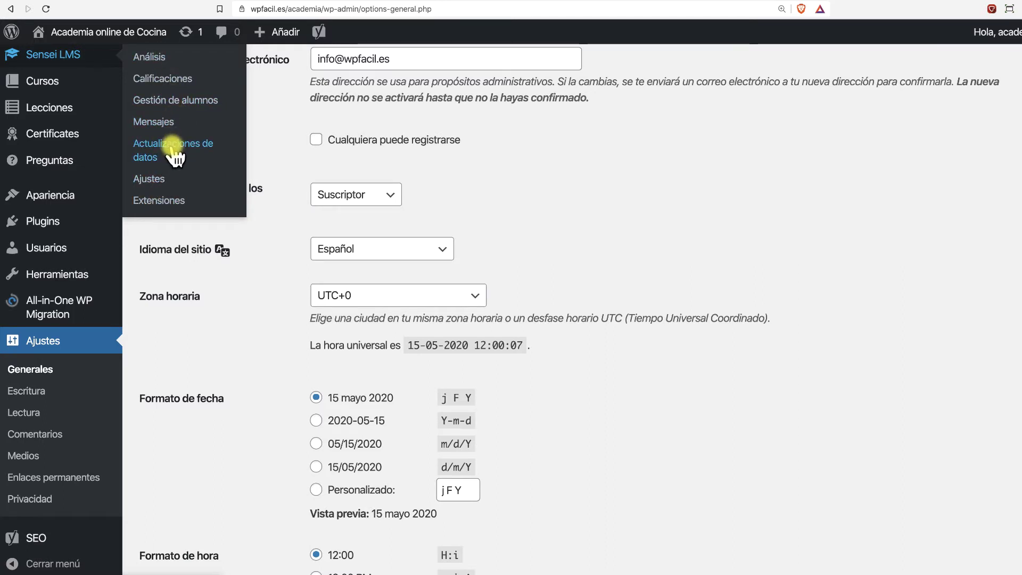
Step: Switch to the cPanel file manager and browse from public_html/academia into wp-content, languages, plugins to view the translation files
left_click(93, 1)
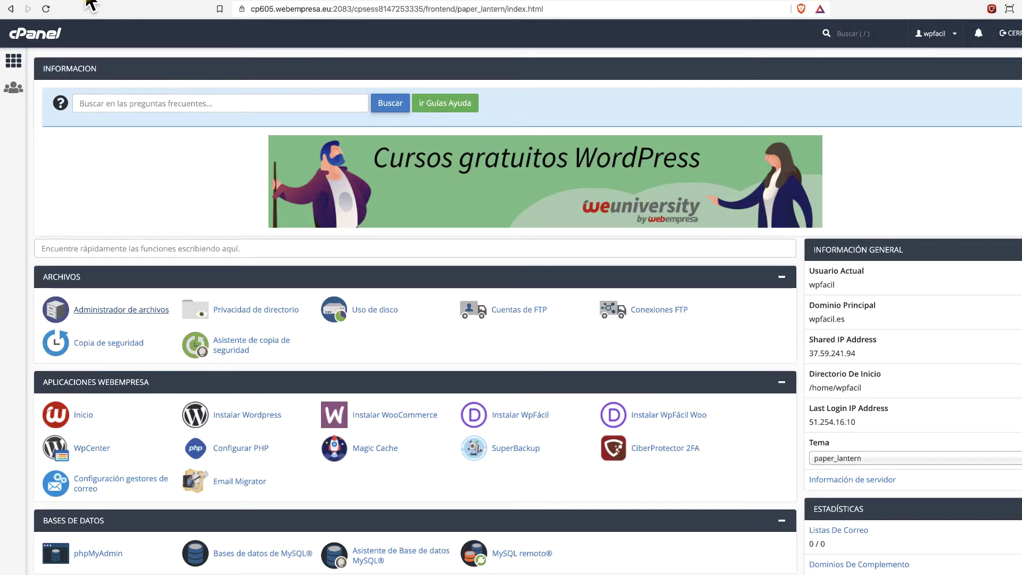
left_click(94, 2)
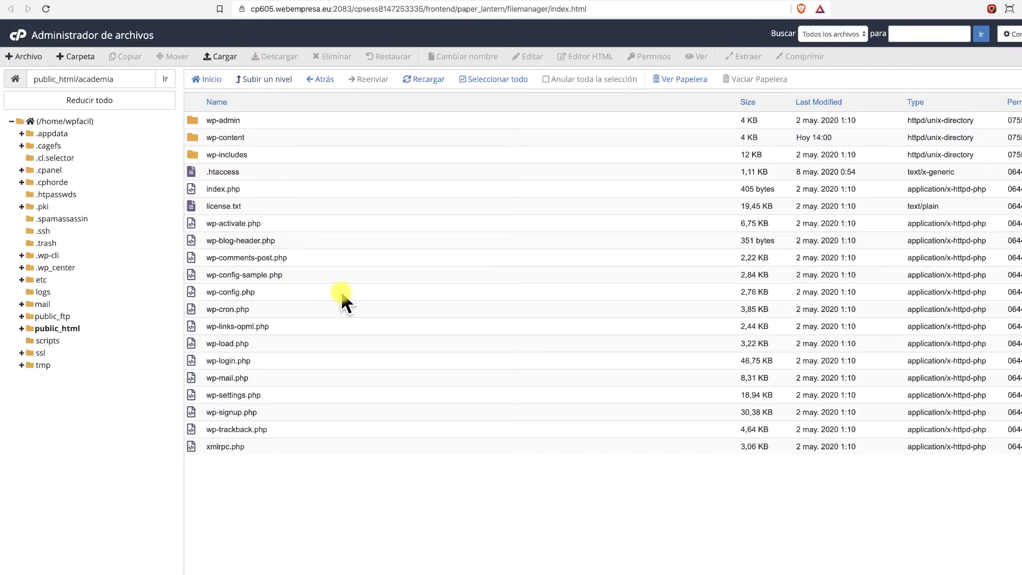
double_click(261, 137)
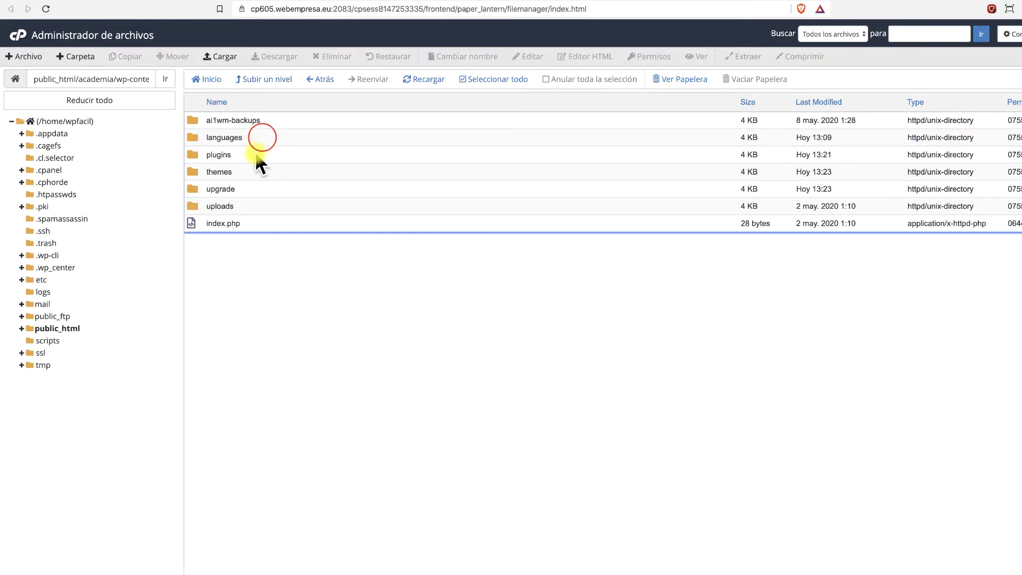
double_click(258, 138)
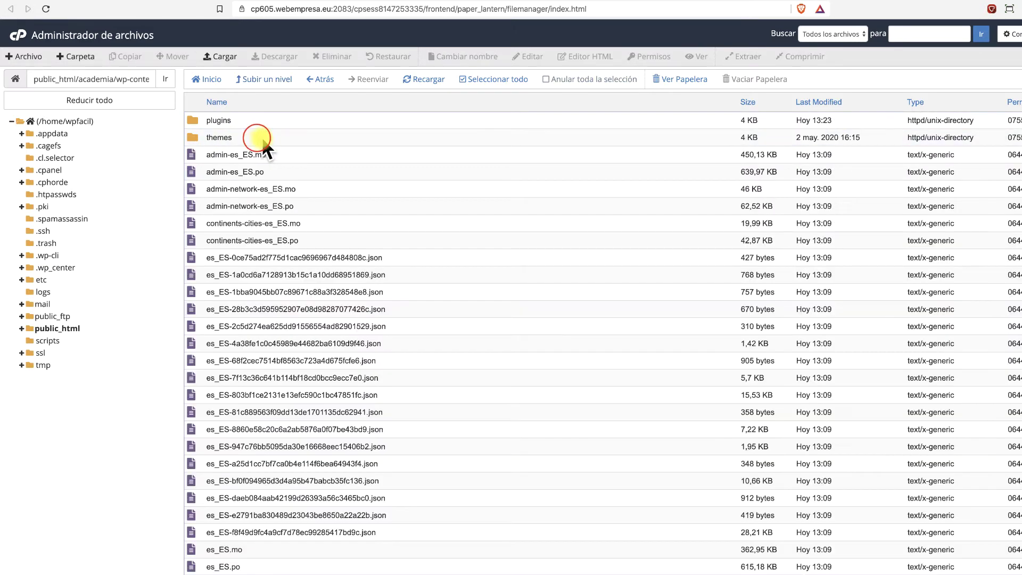
double_click(262, 121)
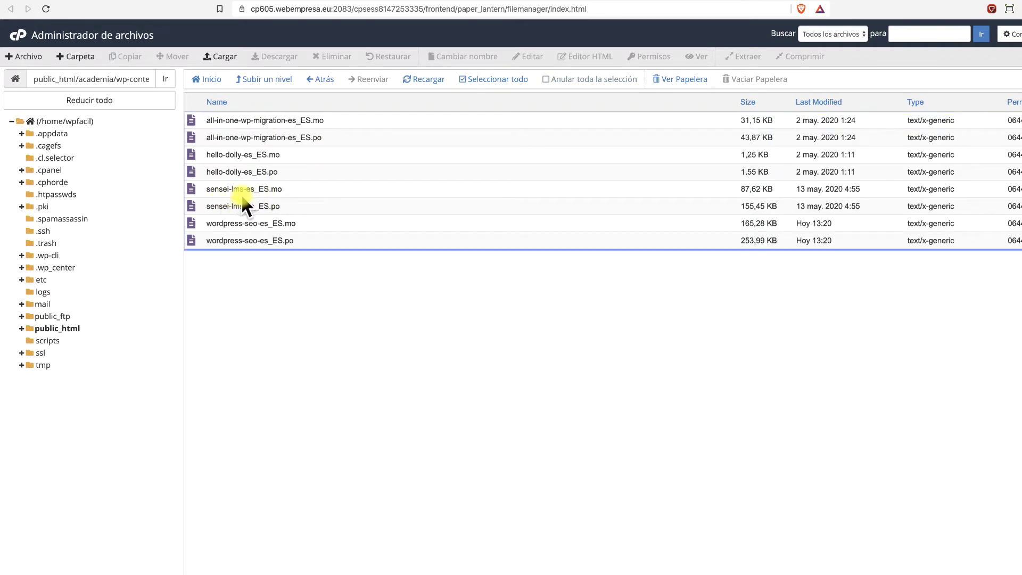
Step: Return to the WordPress admin and open the certificate template named Example Template for editing
left_click(273, 3)
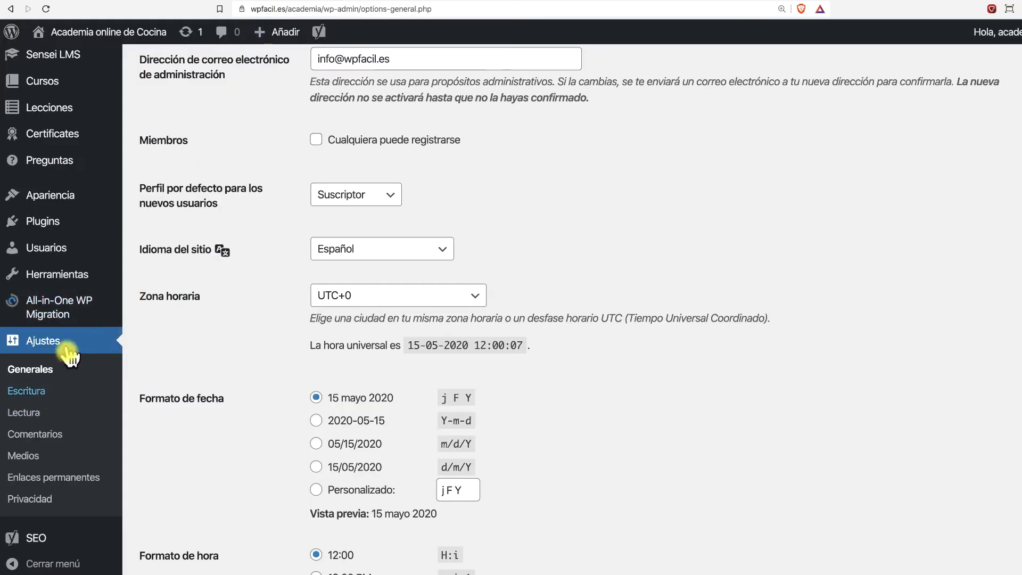
scroll(61, 223, "up", 2)
mouse_move(61, 208)
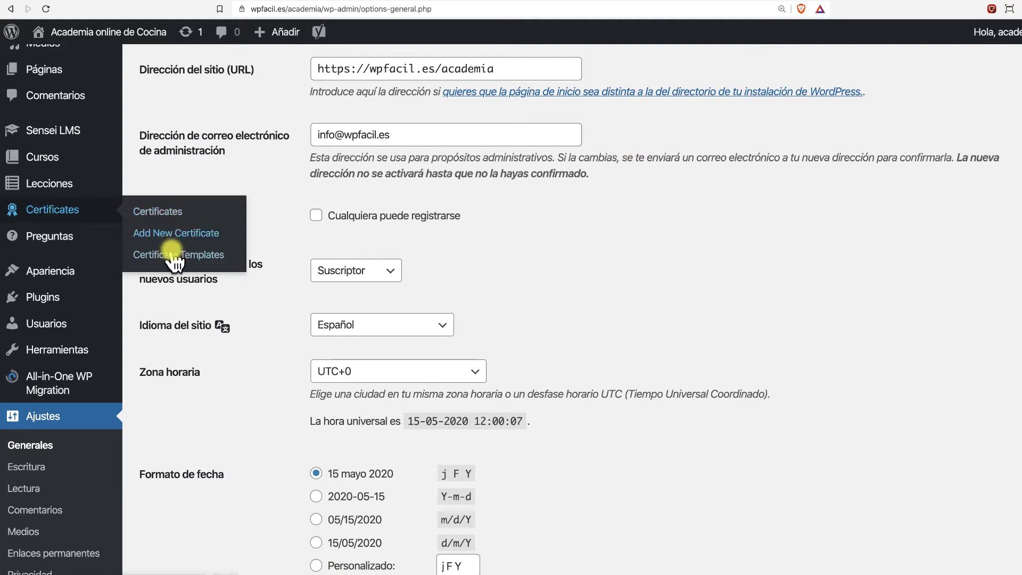
left_click(171, 255)
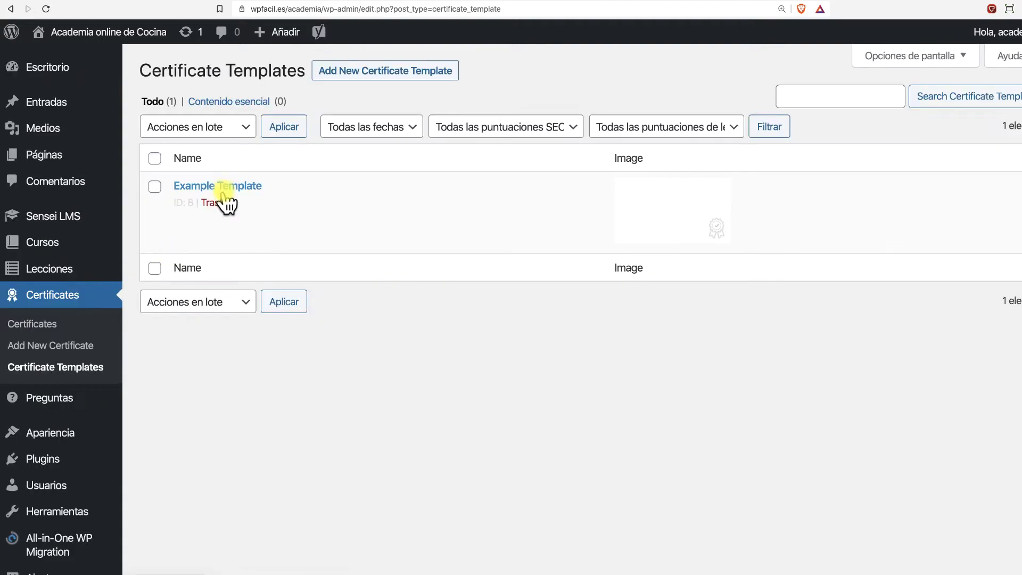
left_click(221, 187)
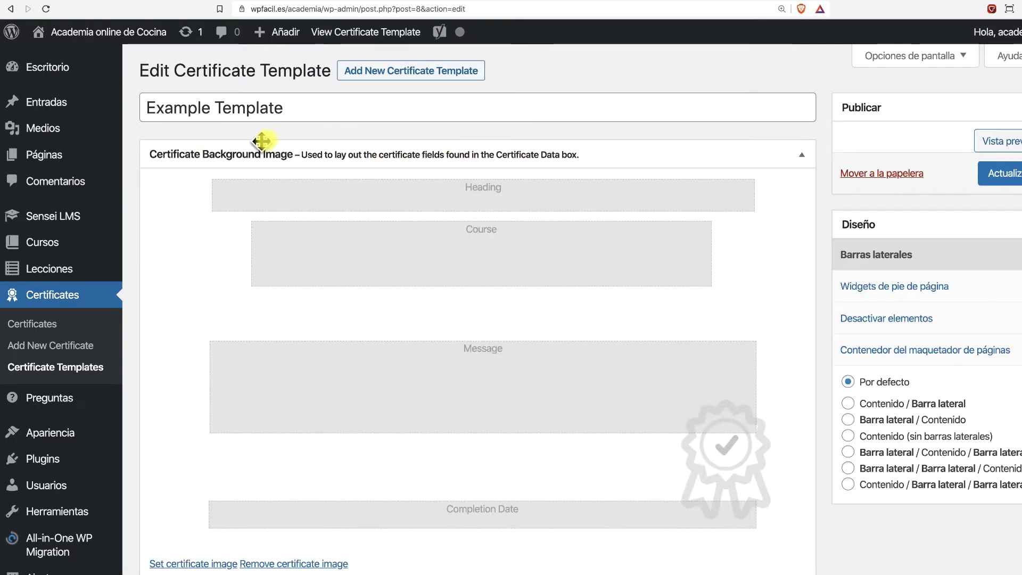
Step: Examine the certificate template's layout and the Certificate Data settings for its heading, message, course and completion date
scroll(310, 257, "down", 8)
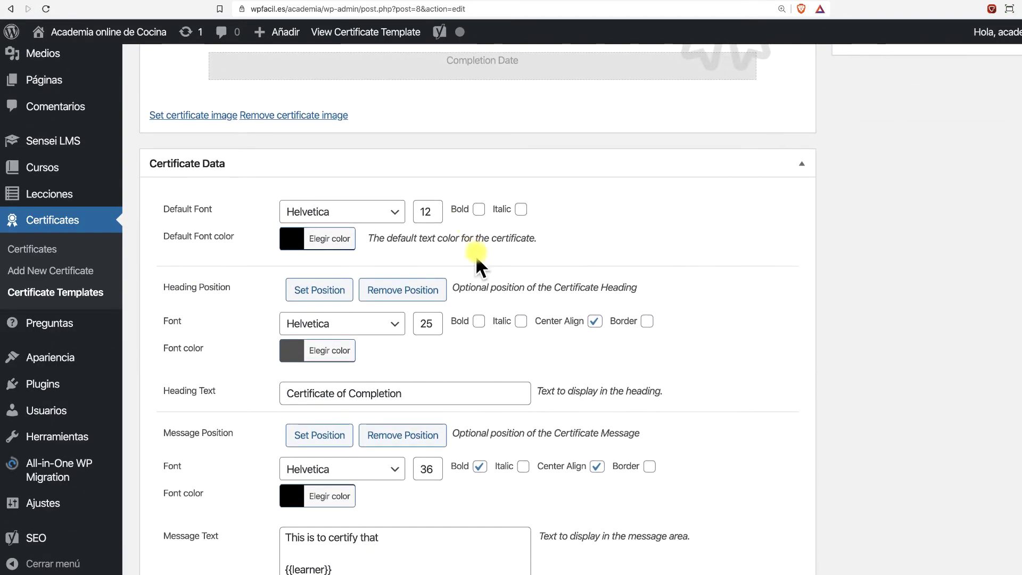
scroll(315, 299, "down", 4)
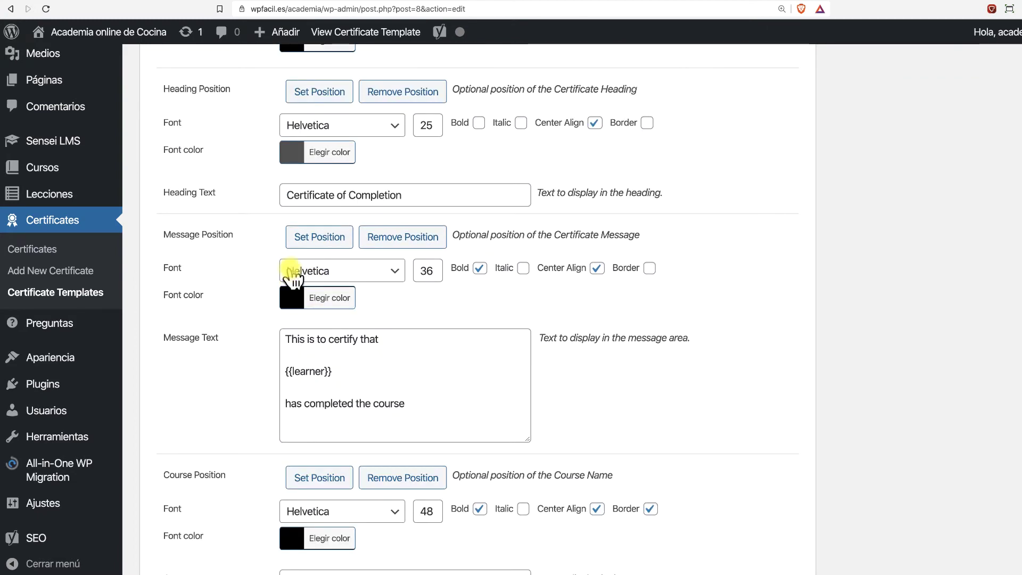
scroll(289, 275, "up", 10)
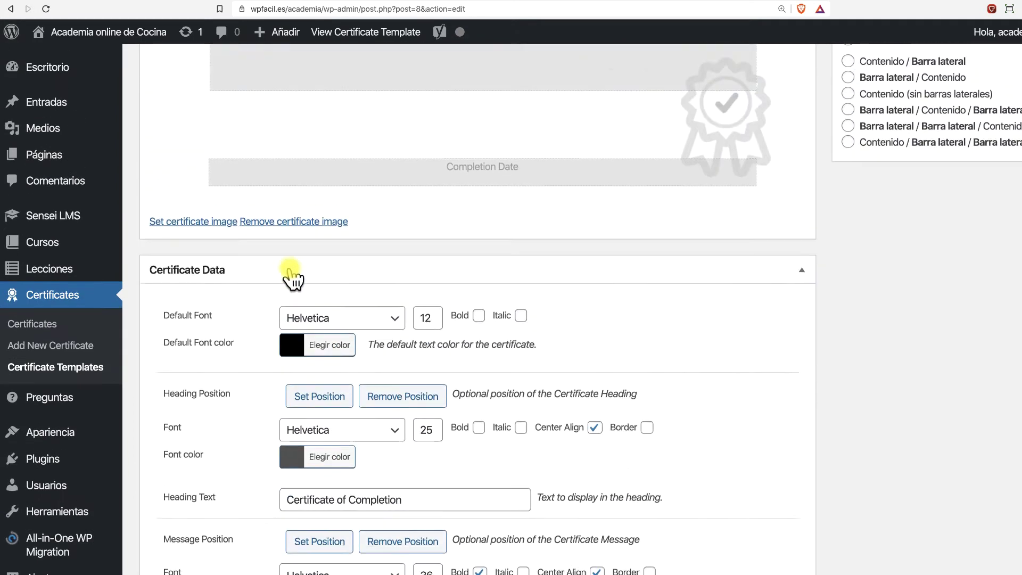
scroll(290, 265, "down", 3)
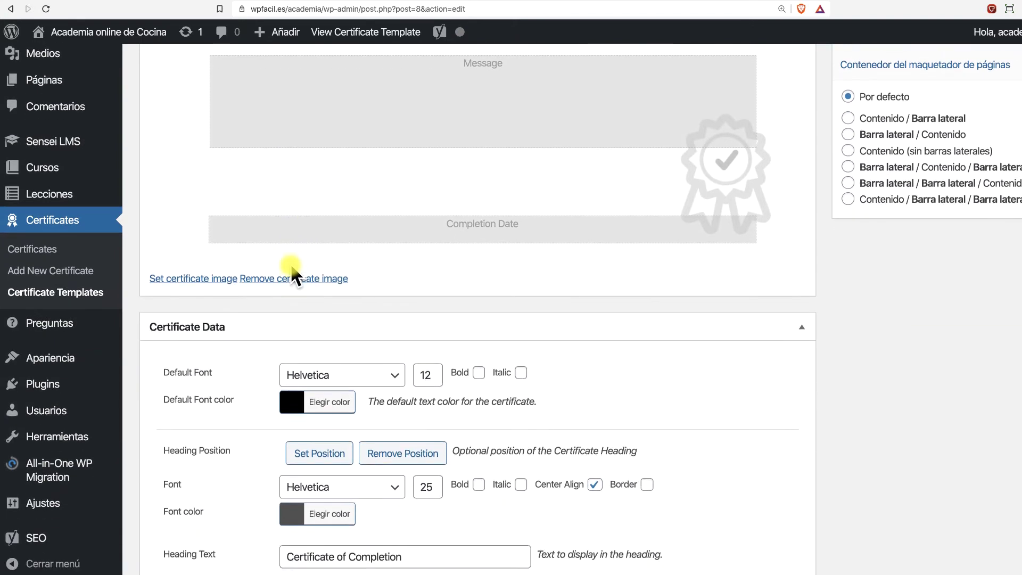
scroll(290, 279, "down", 5)
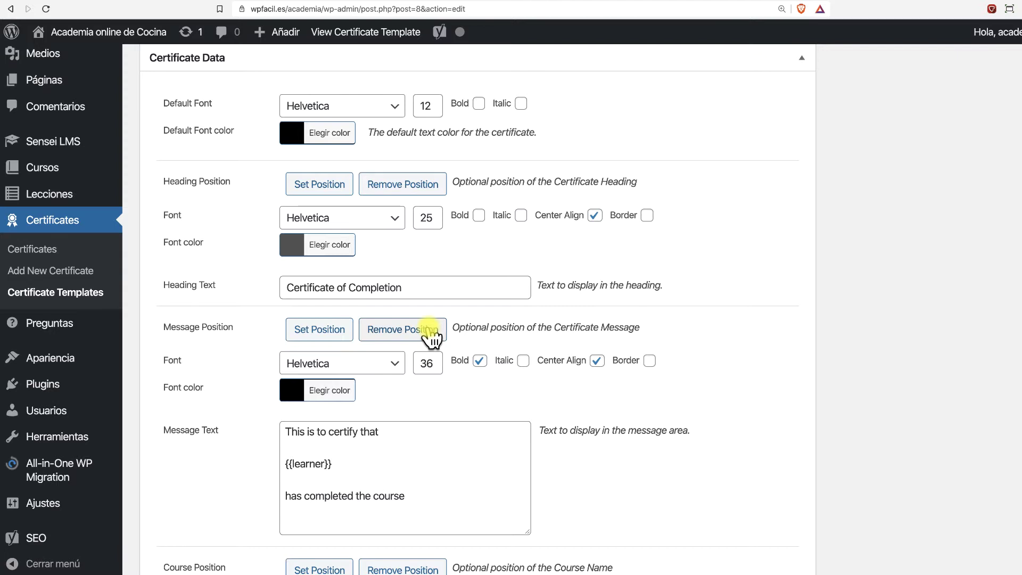
scroll(410, 373, "down", 2)
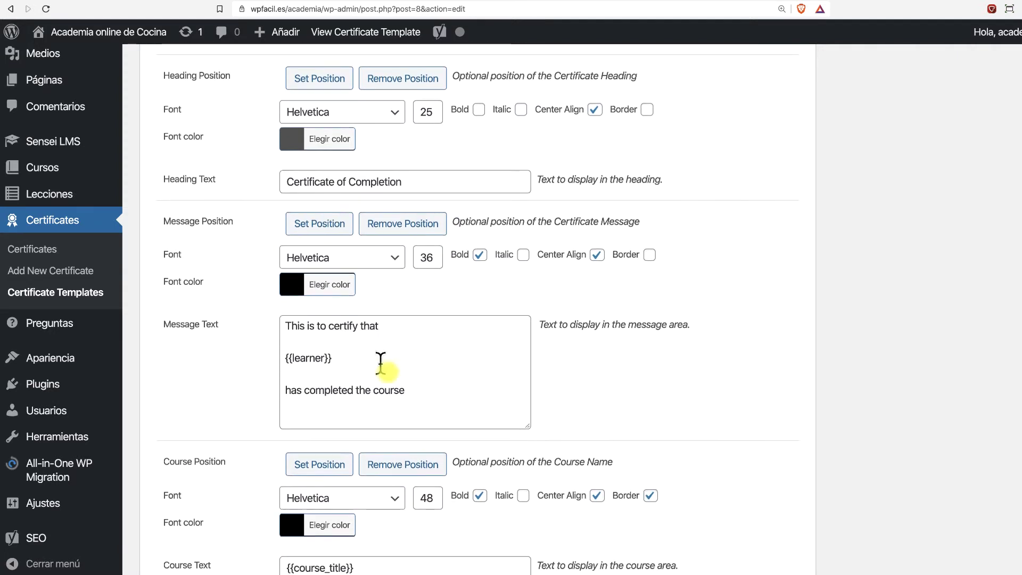
scroll(420, 326, "down", 6)
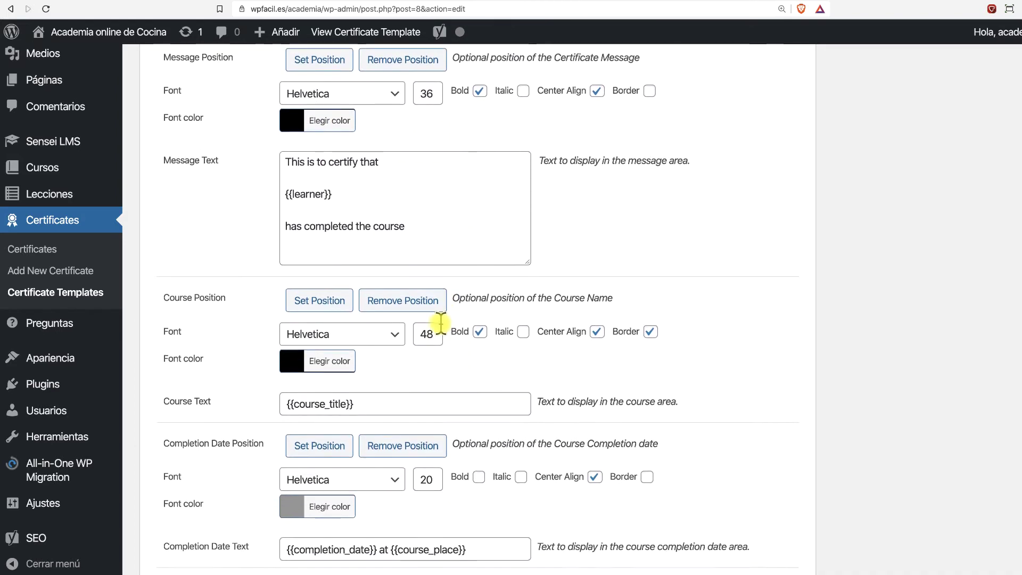
scroll(440, 333, "up", 10)
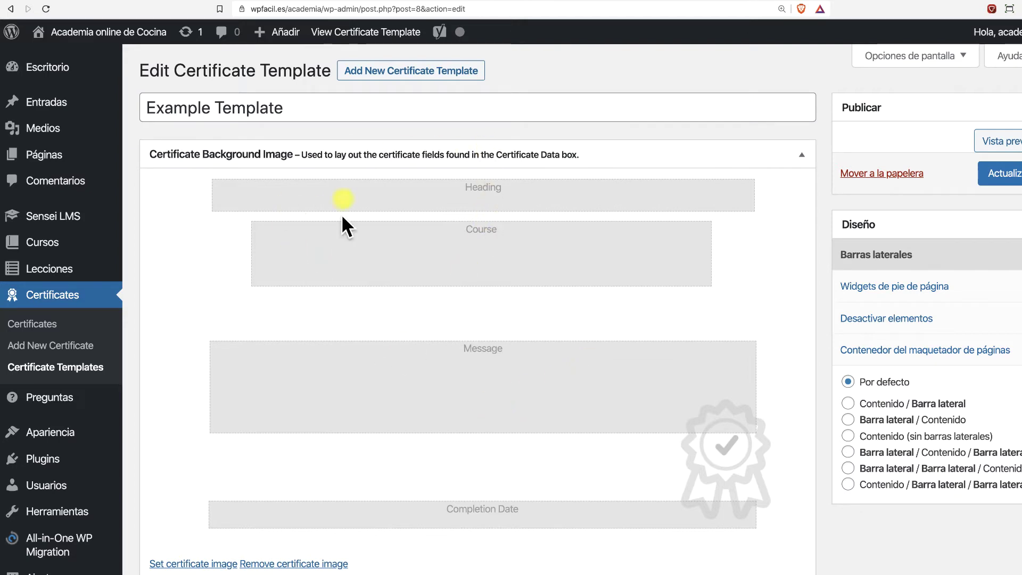
scroll(496, 318, "down", 1)
scroll(496, 318, "down", 5)
scroll(496, 318, "up", 6)
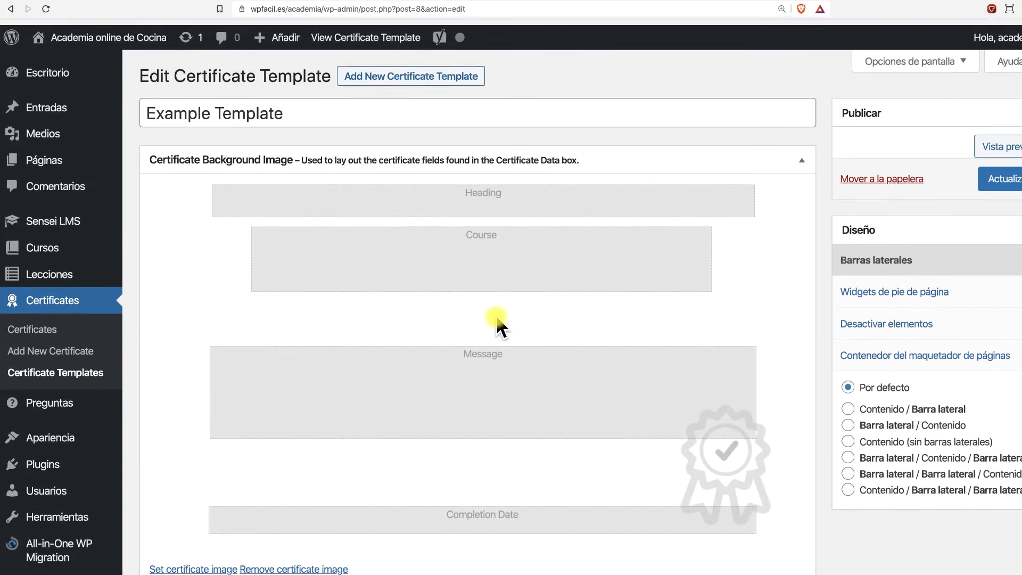
Step: Open the WordPress updates page from the dashboard section to check for pending translations
mouse_move(85, 67)
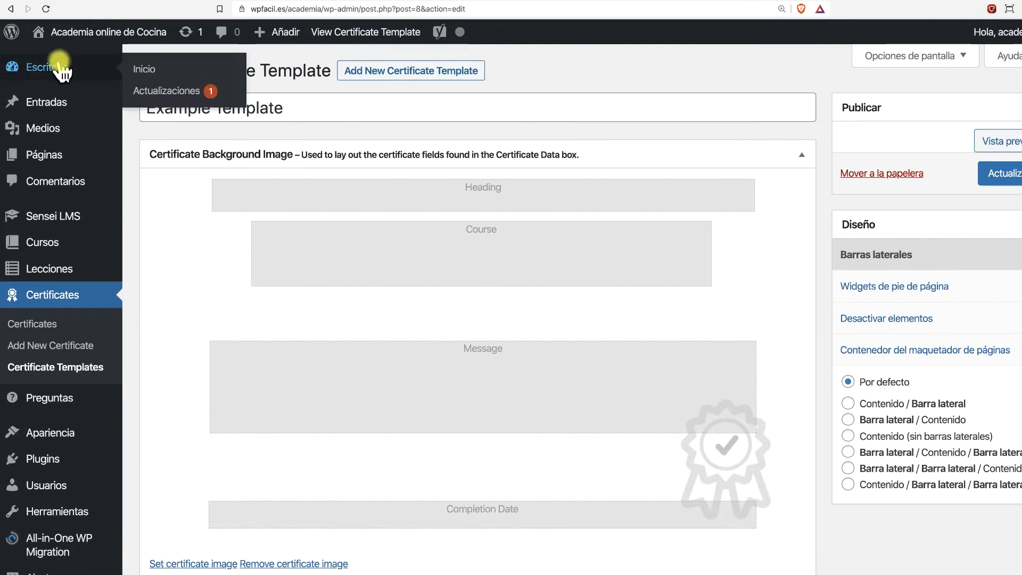
left_click(158, 91)
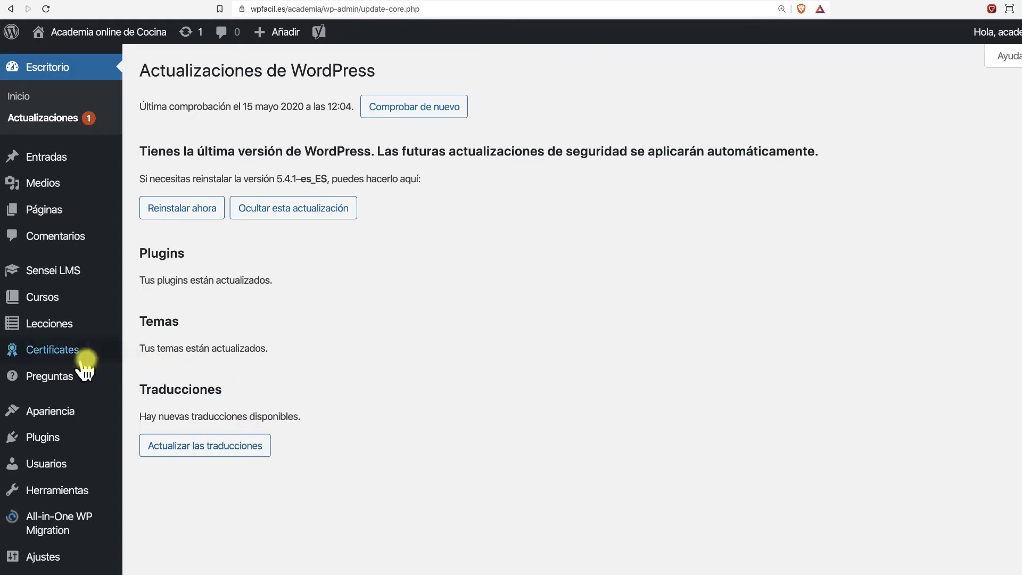
Step: Switch to the cPanel file manager and check which translation files are in academia/wp-content/languages/plugins
mouse_move(71, 356)
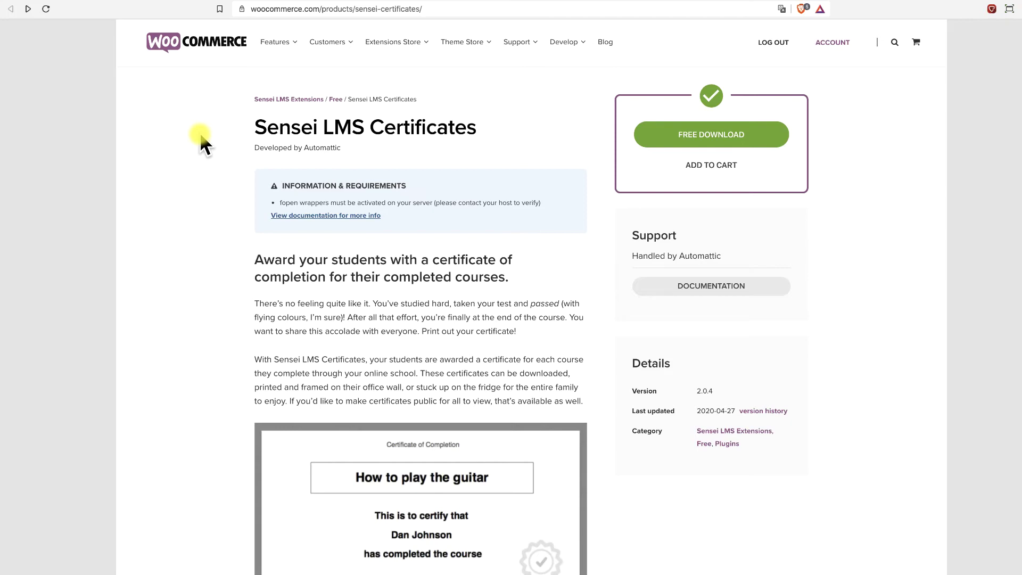
left_click(155, 2)
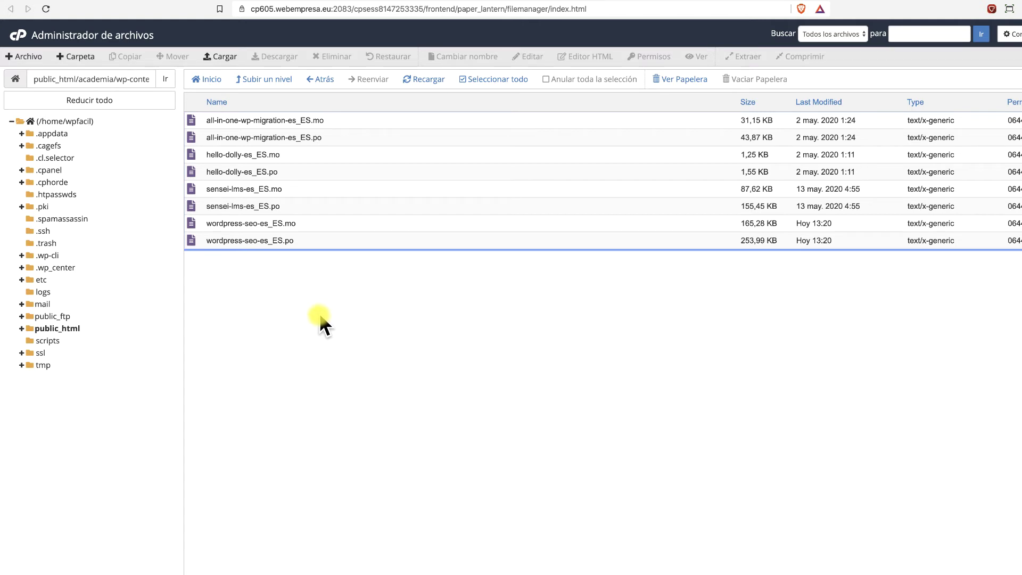
key("Tab")
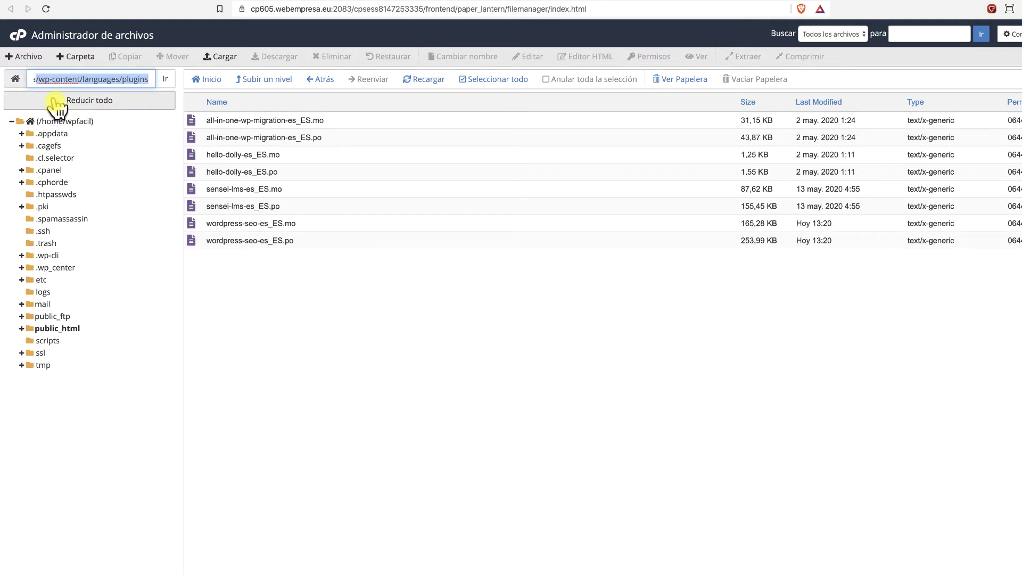
left_click(291, 306)
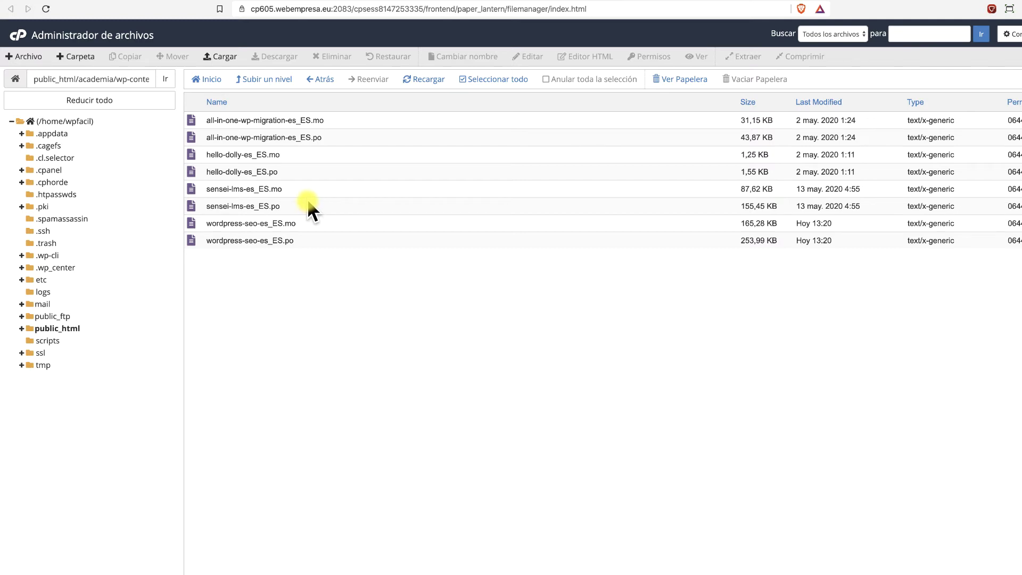
Step: Return to the WordPress admin and open the Example Template certificate to view its untranslated settings
left_click(232, 3)
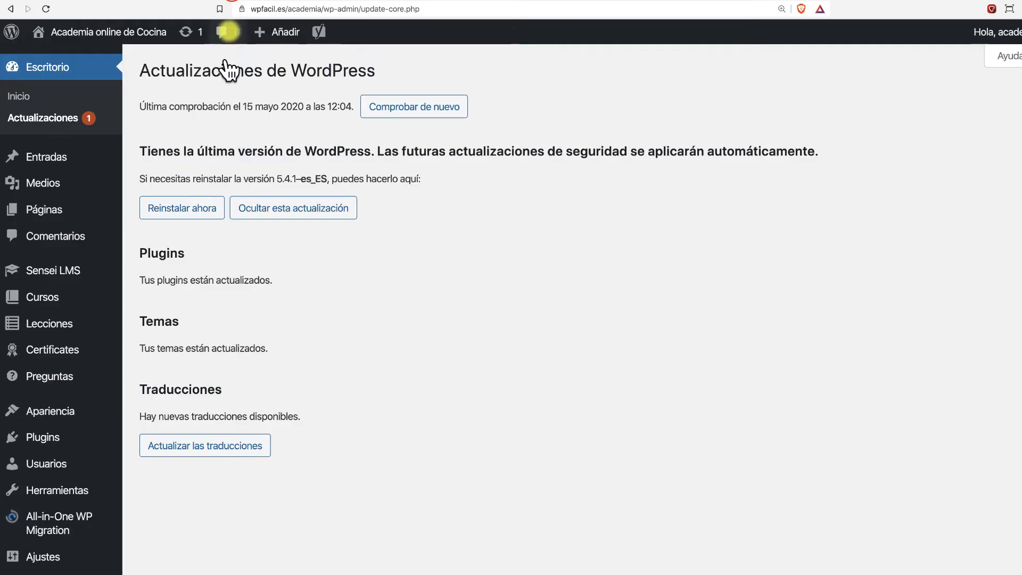
mouse_move(50, 352)
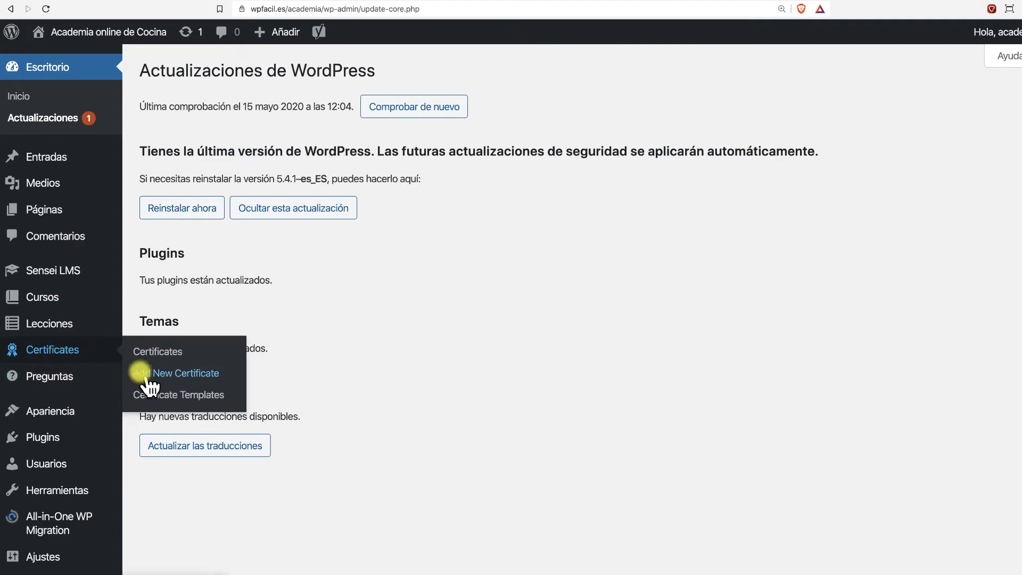
left_click(212, 397)
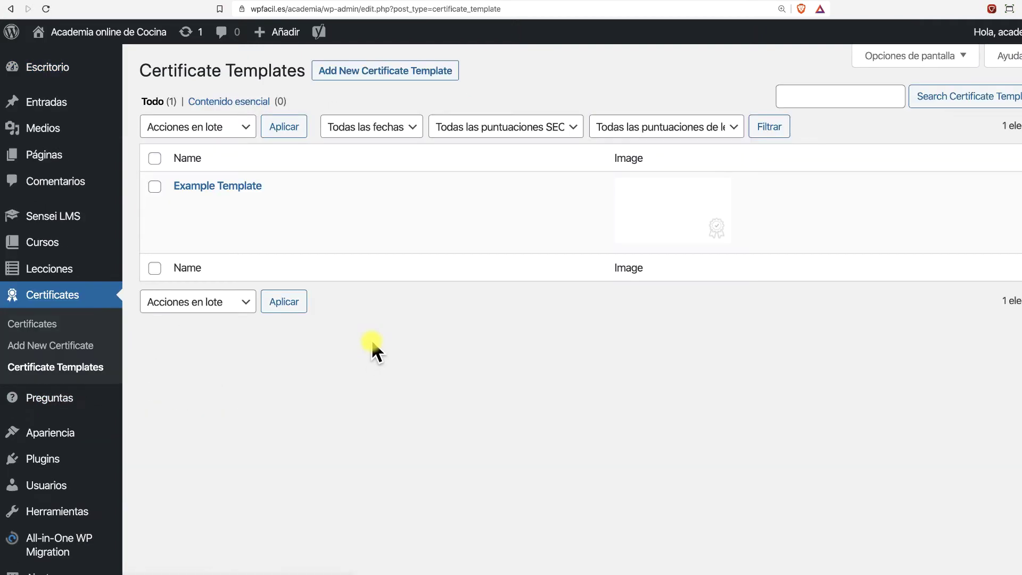
left_click(234, 186)
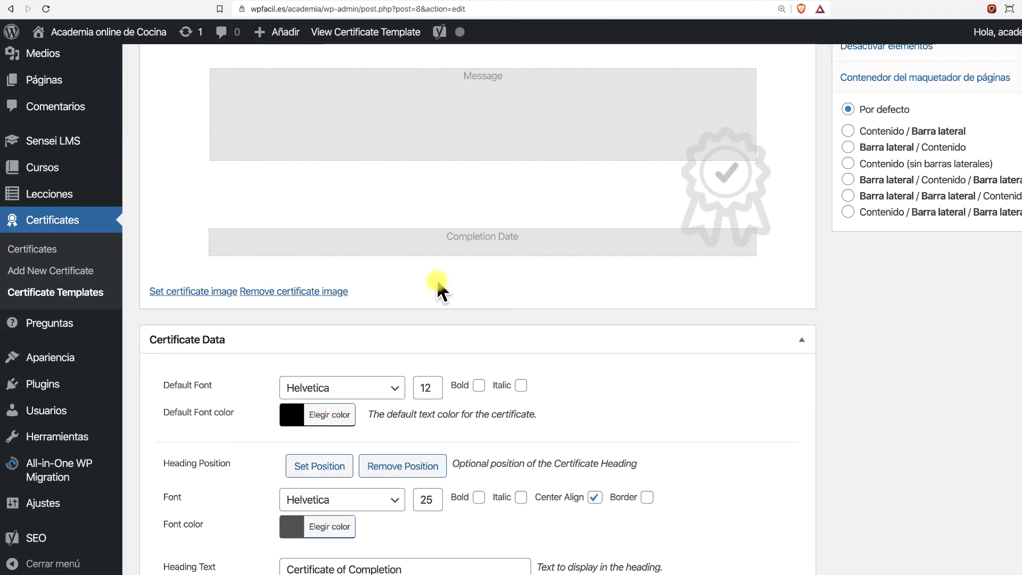
scroll(411, 246, "up", 1)
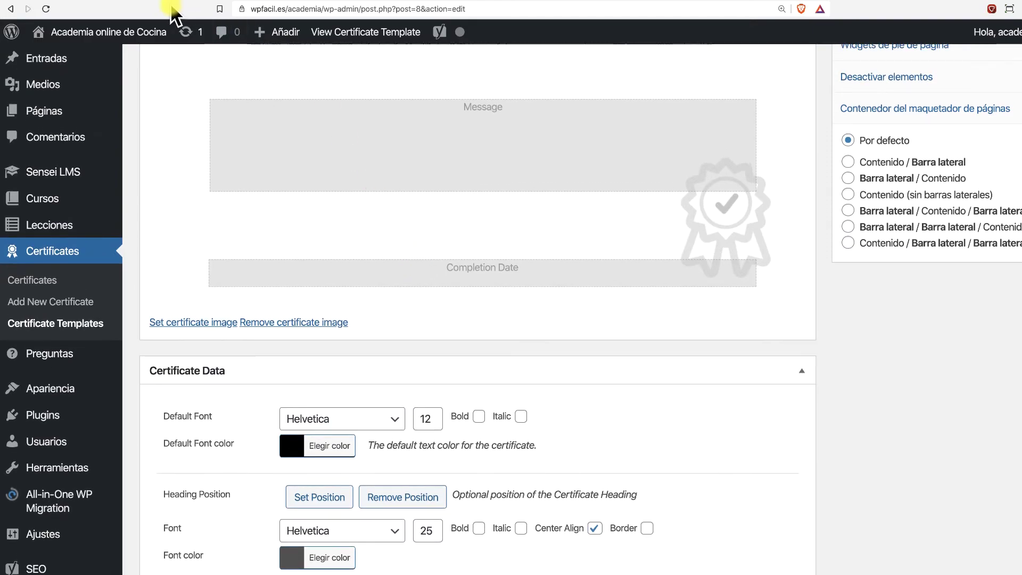
Step: Upload sensei-certificates-es_ES.mo to the wp-content/languages/plugins folder in the cPanel file manager
key("ctrl+Tab")
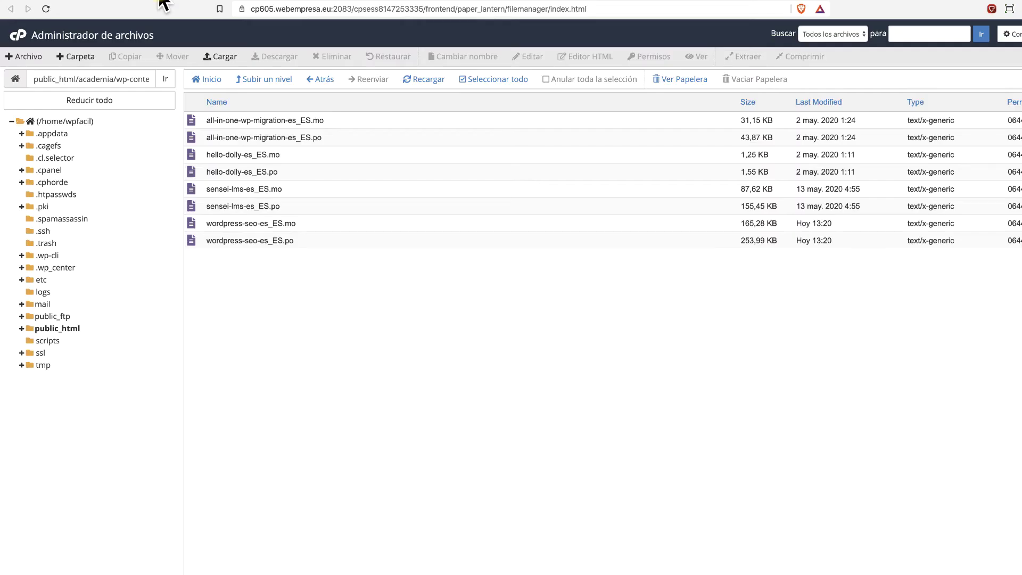
left_click(219, 56)
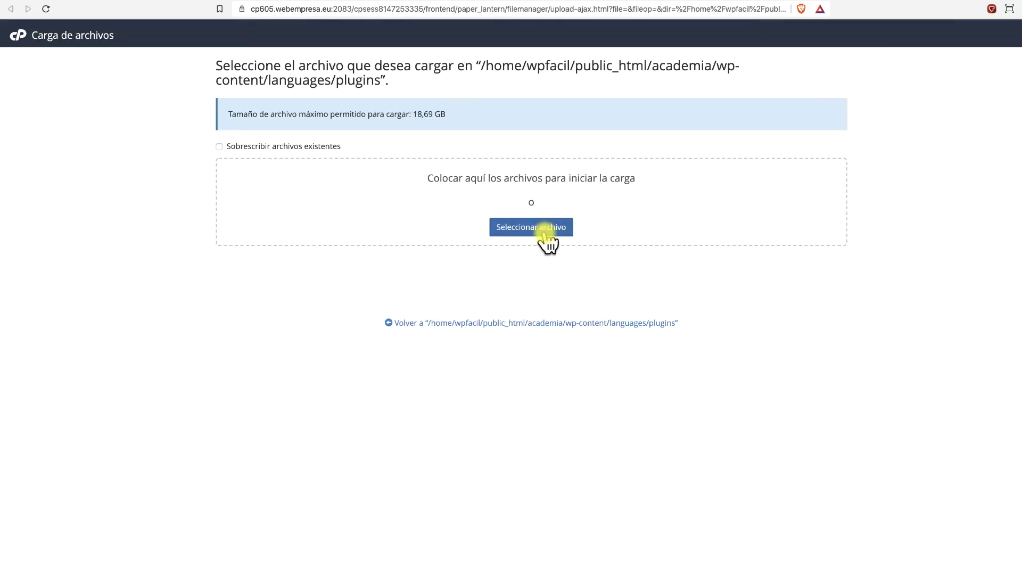
left_click(547, 240)
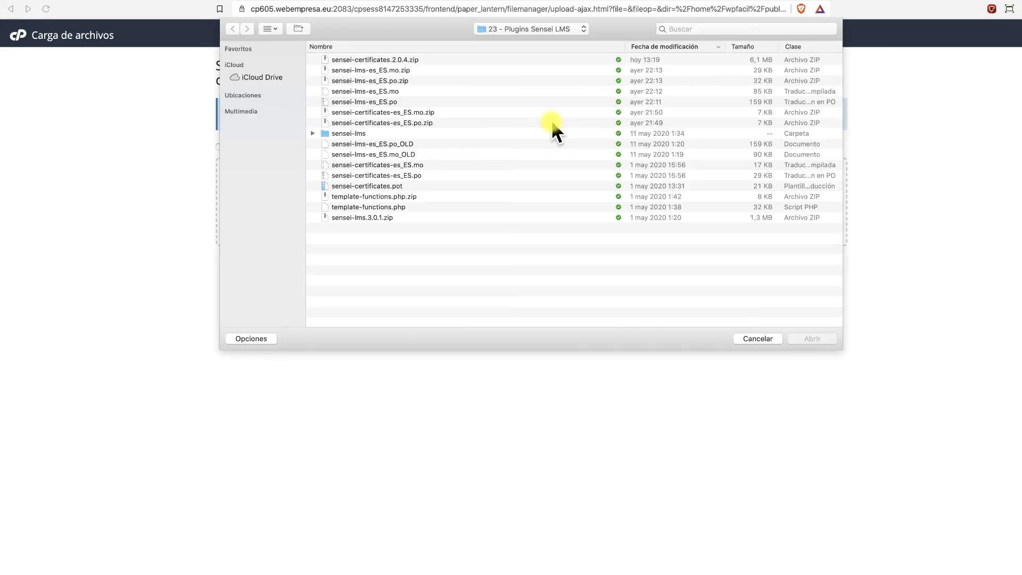
left_click(397, 112)
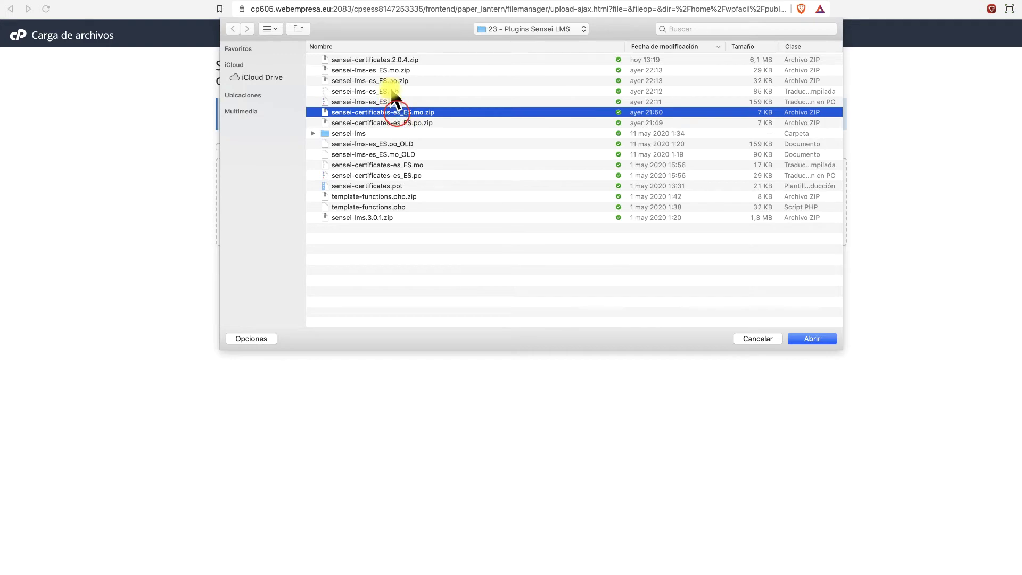
left_click(393, 166)
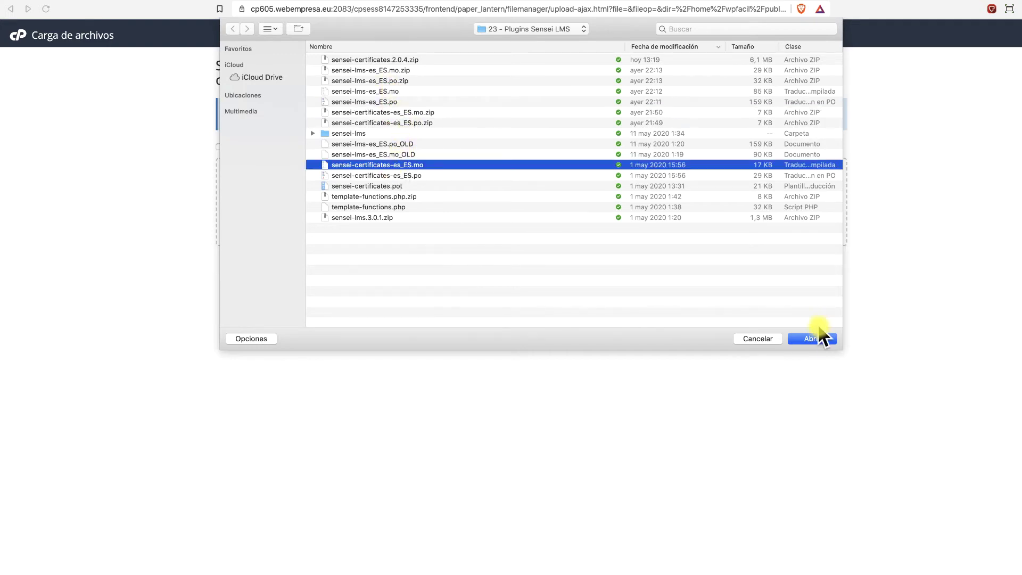
left_click(812, 339)
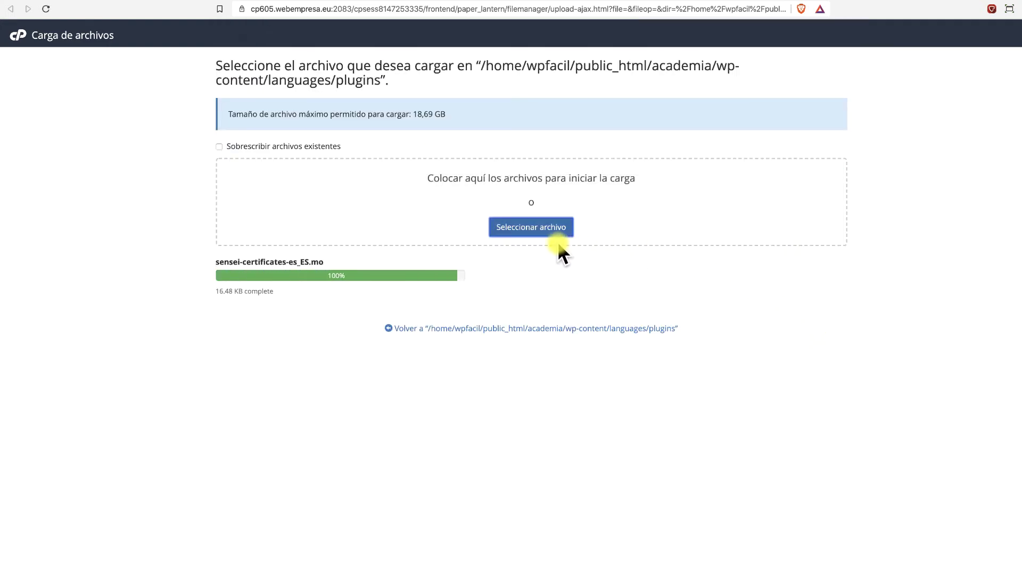
Step: Upload sensei-certificates-es_ES.po to the same plugin languages folder and return to its file list
left_click(532, 228)
left_click(402, 175)
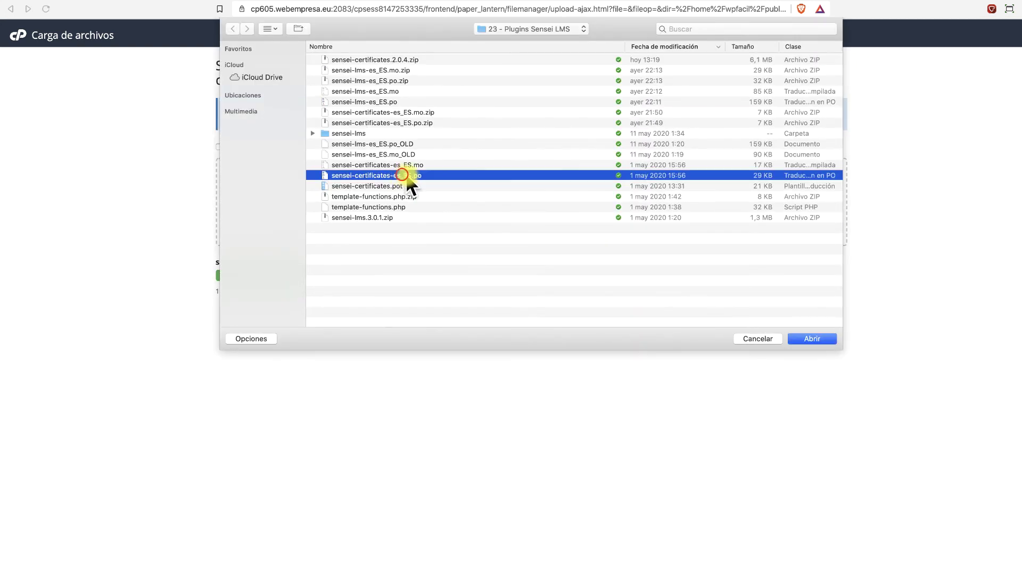
left_click(793, 339)
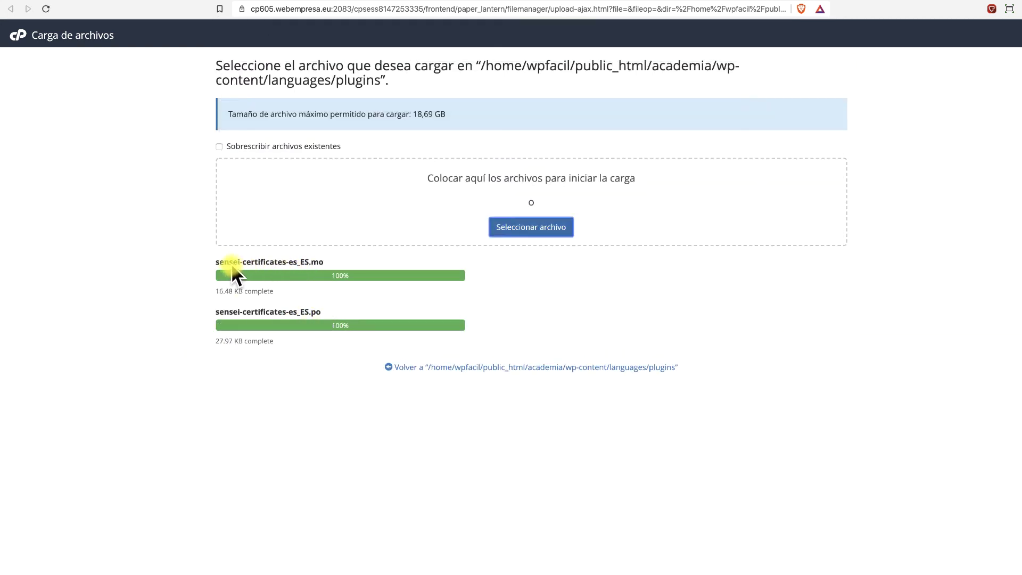
key("super+w")
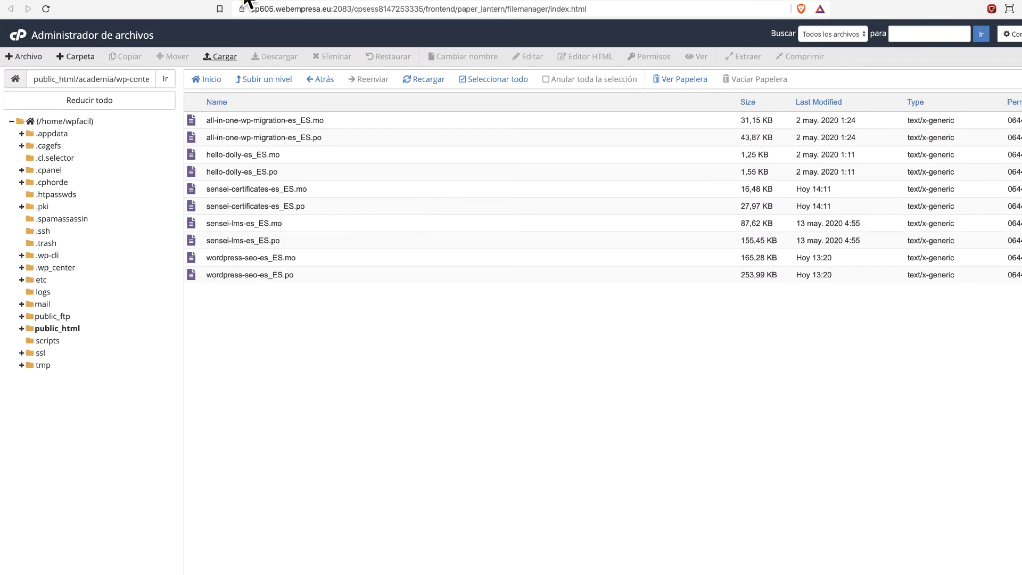
Step: Go back to the WordPress admin and open Example Template from the translated certificate templates list
key("ctrl+Tab")
left_click(52, 250)
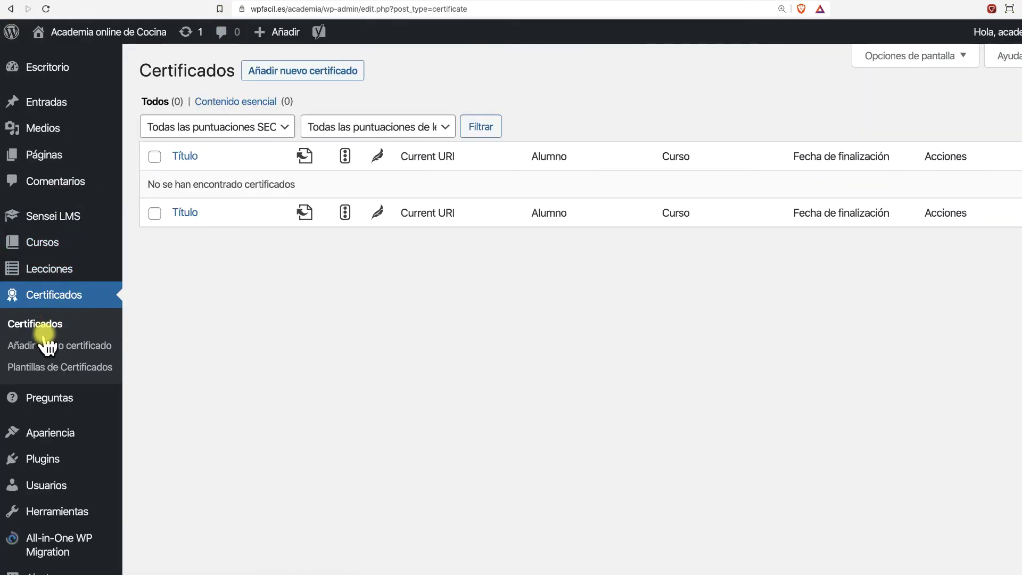
left_click(62, 367)
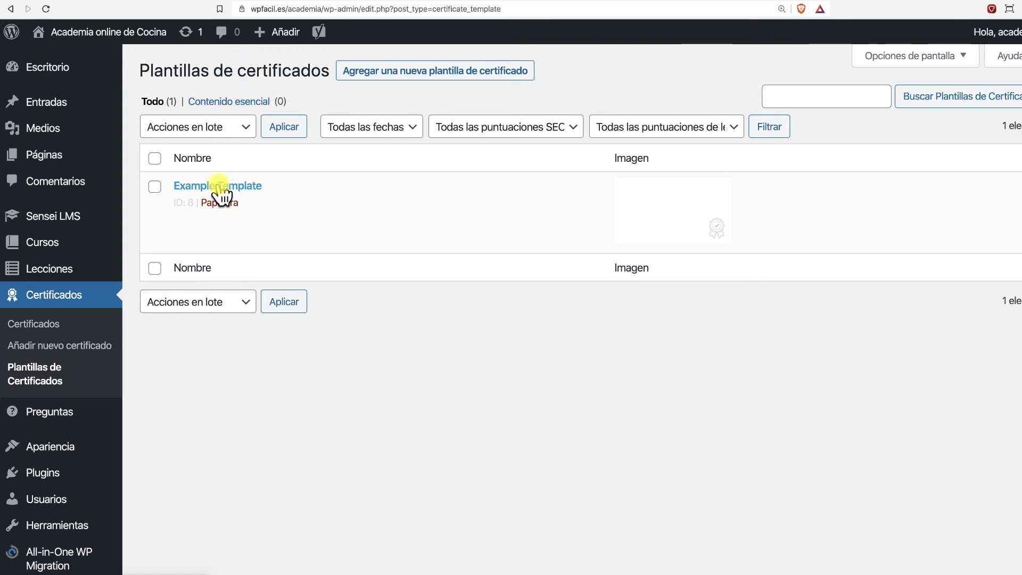
left_click(219, 186)
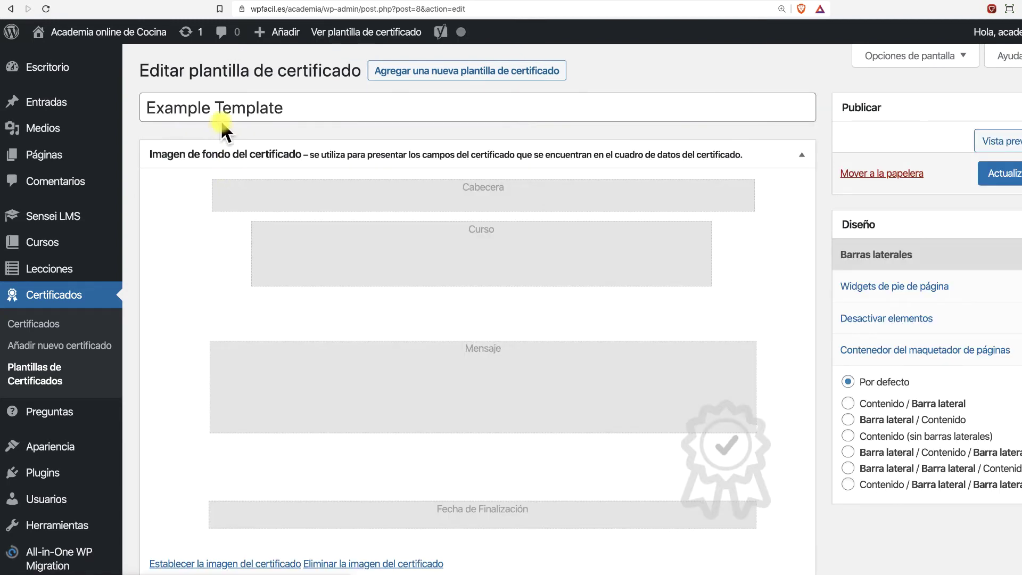
Step: Rename the certificate template to "Certificado Ejemplo", save it and return to the certificate templates list
left_click(198, 108)
key("ctrl+a")
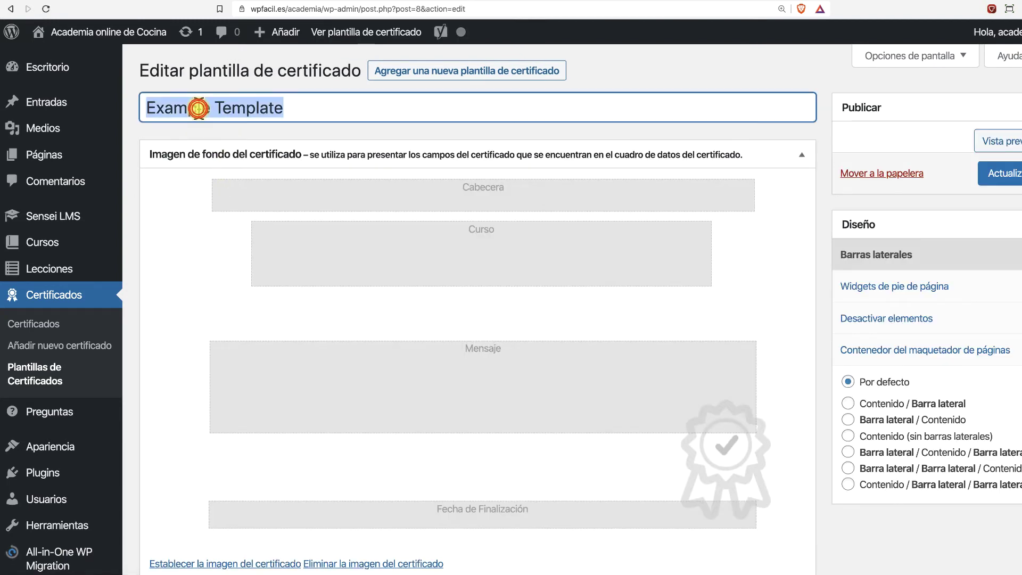
type("Certificado Ejemplo")
key("Return")
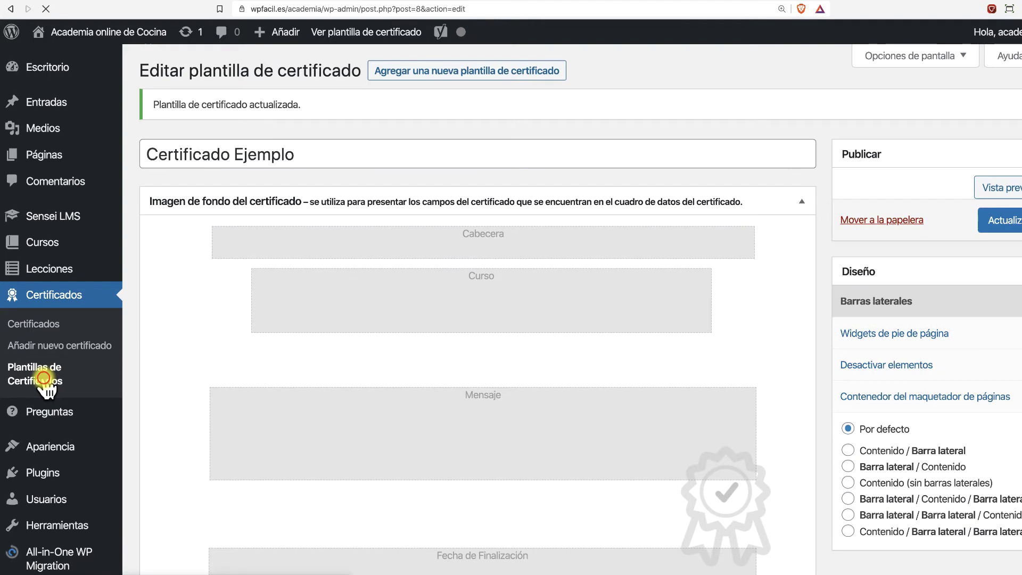
left_click(48, 378)
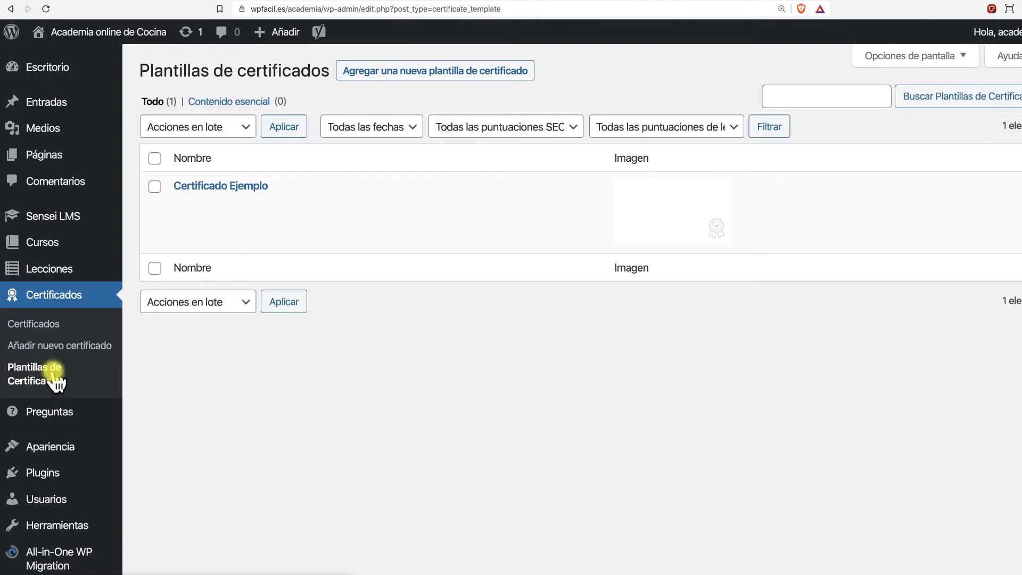
Step: Open Certificado Ejemplo and examine its translated field labels and its heading, message, course, date and place texts
left_click(234, 186)
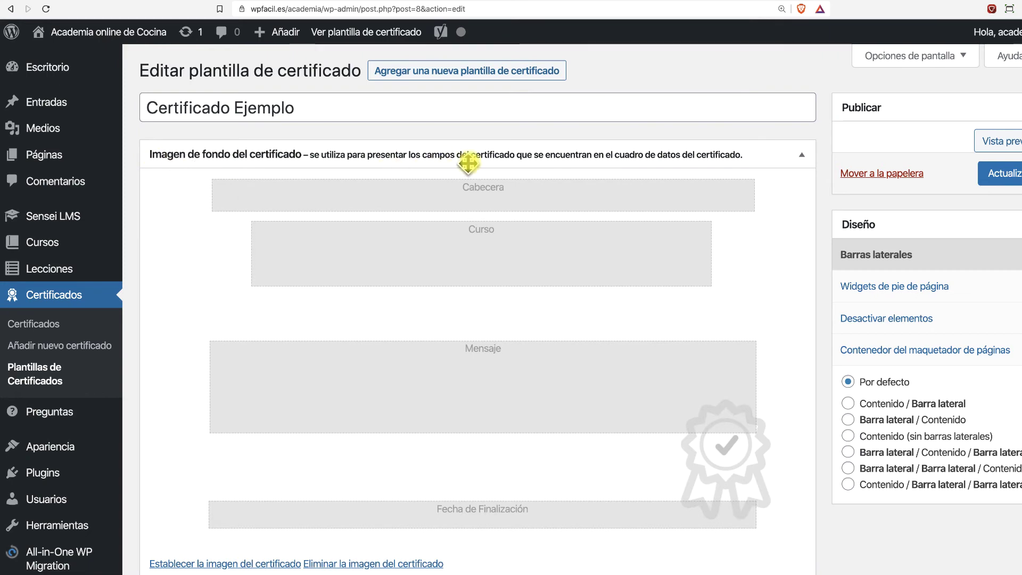
scroll(586, 197, "down", 6)
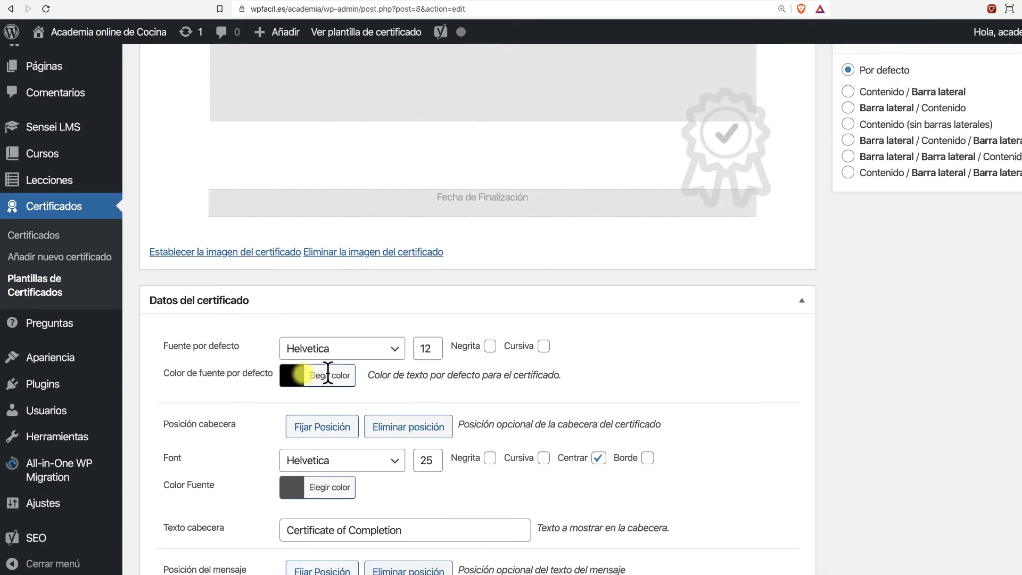
scroll(327, 374, "down", 6)
triple_click(346, 210)
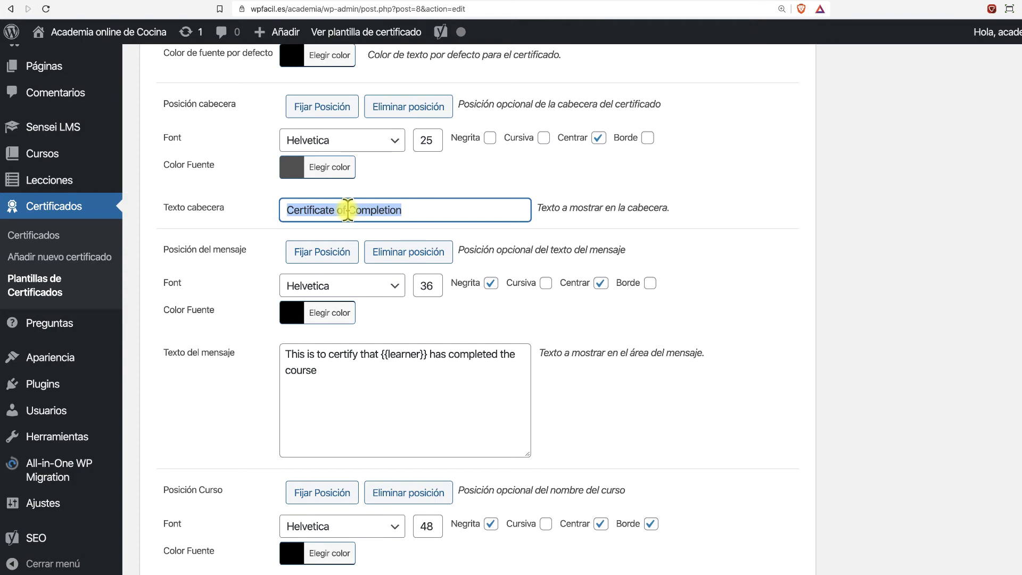
scroll(347, 210, "up", 5)
scroll(308, 296, "down", 4)
scroll(306, 319, "down", 10)
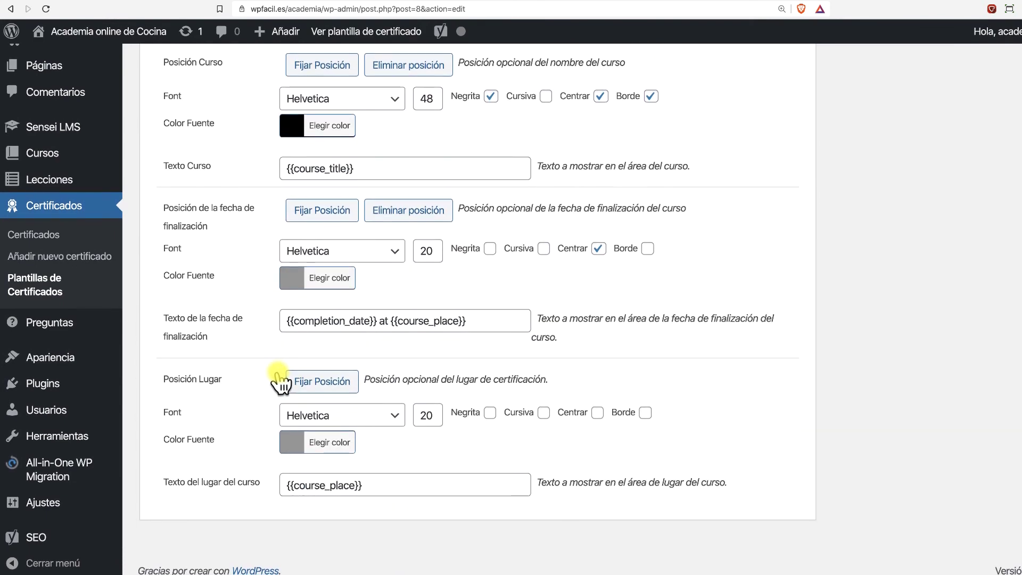
scroll(280, 351, "up", 10)
left_click(278, 353)
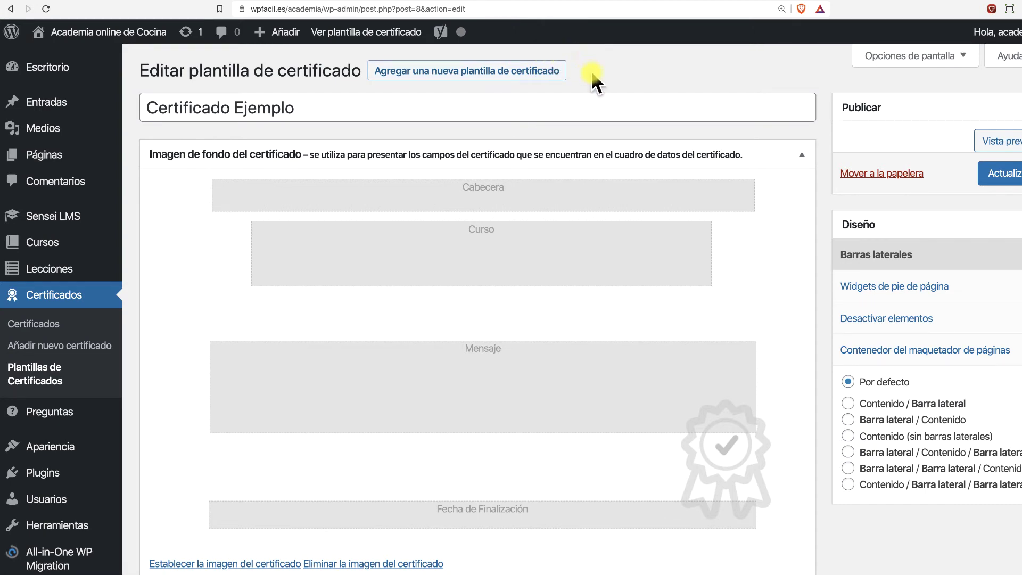
Step: Switch to the Loco Translate plugin page on WordPress.org and read through its description and details
left_click(605, 1)
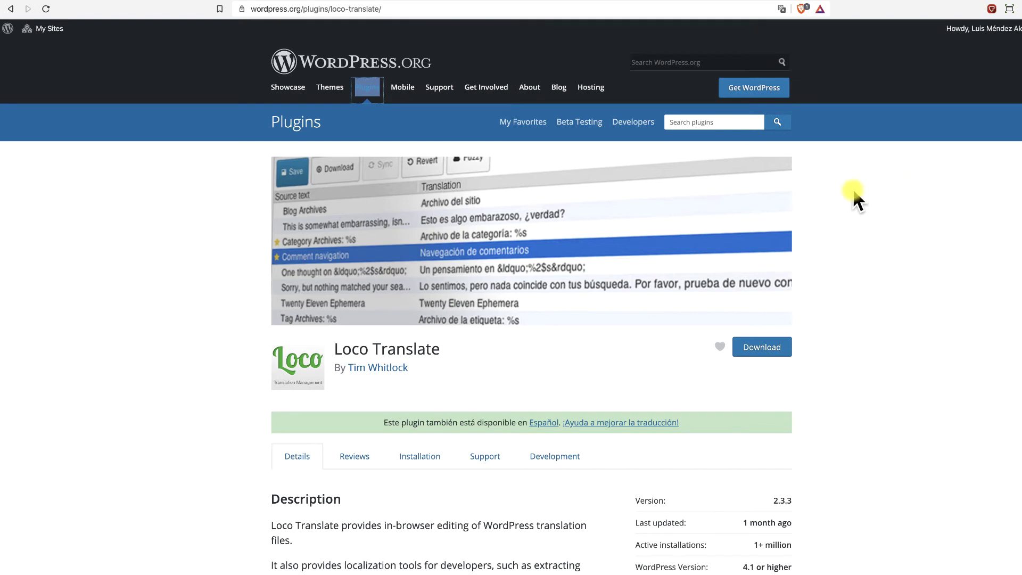
scroll(853, 259, "down", 1)
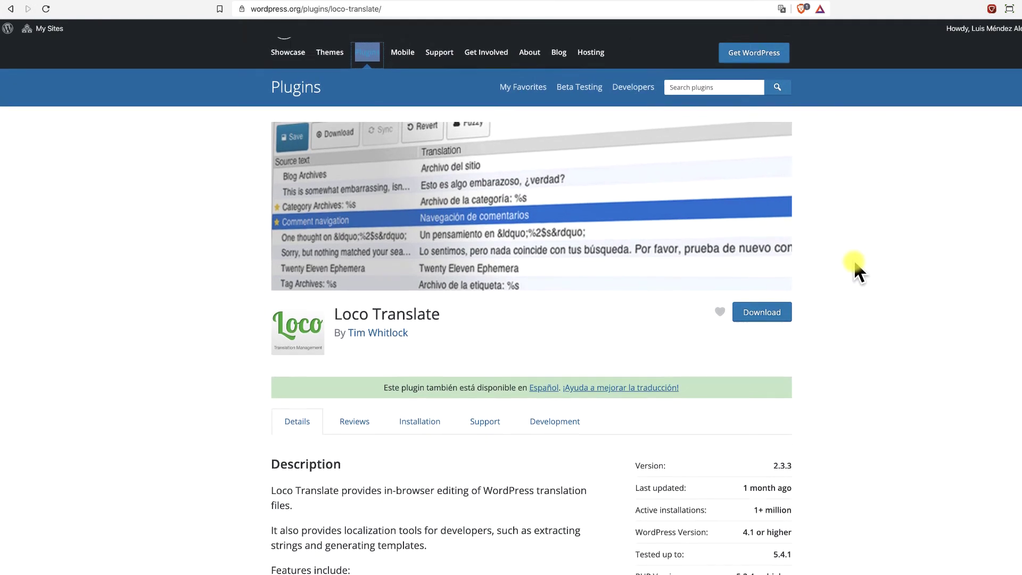
scroll(853, 261, "down", 1)
scroll(852, 259, "down", 2)
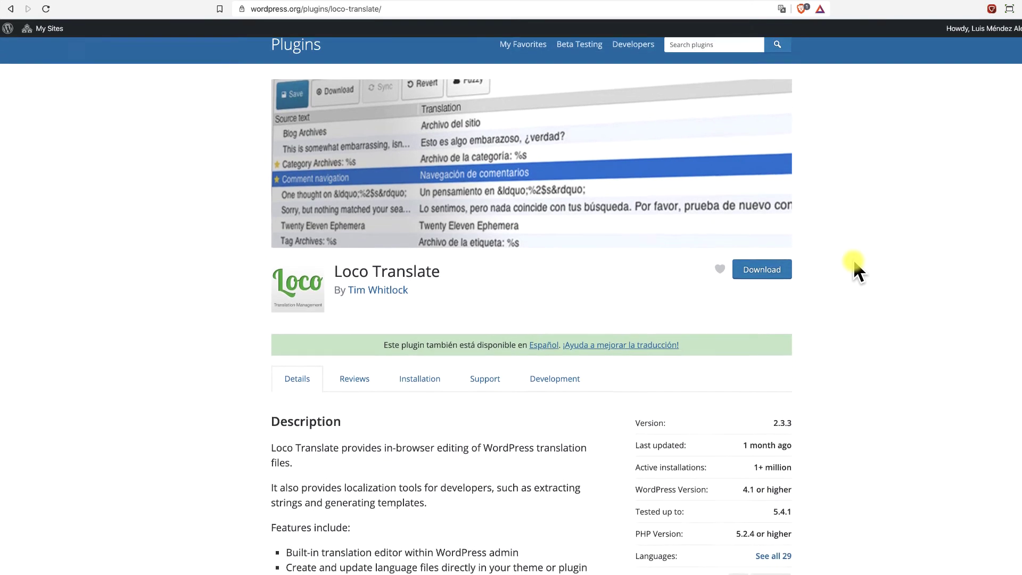
scroll(852, 259, "up", 3)
scroll(852, 258, "up", 1)
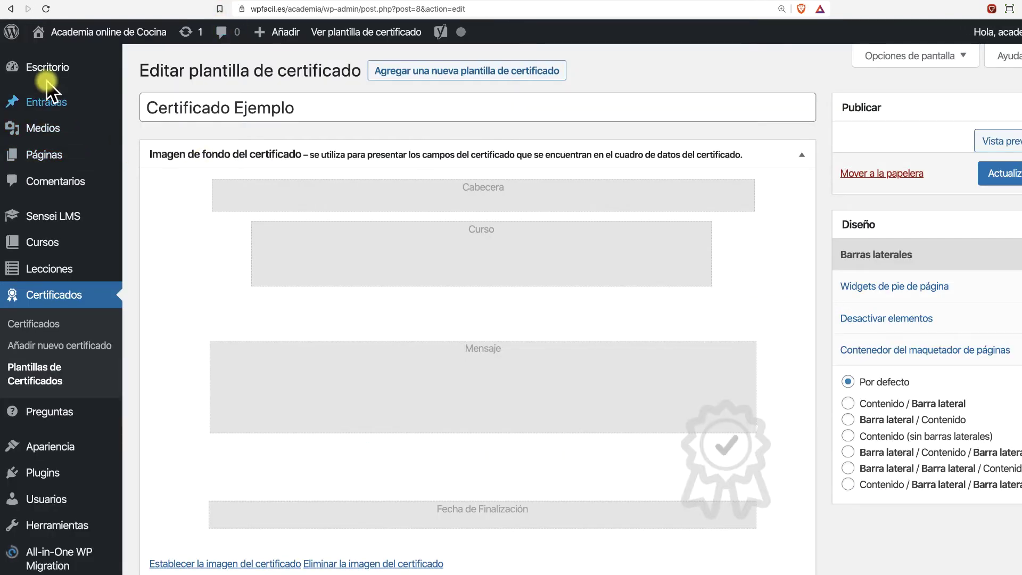
Step: Open the WordPress updates page and update the available translations
mouse_move(47, 68)
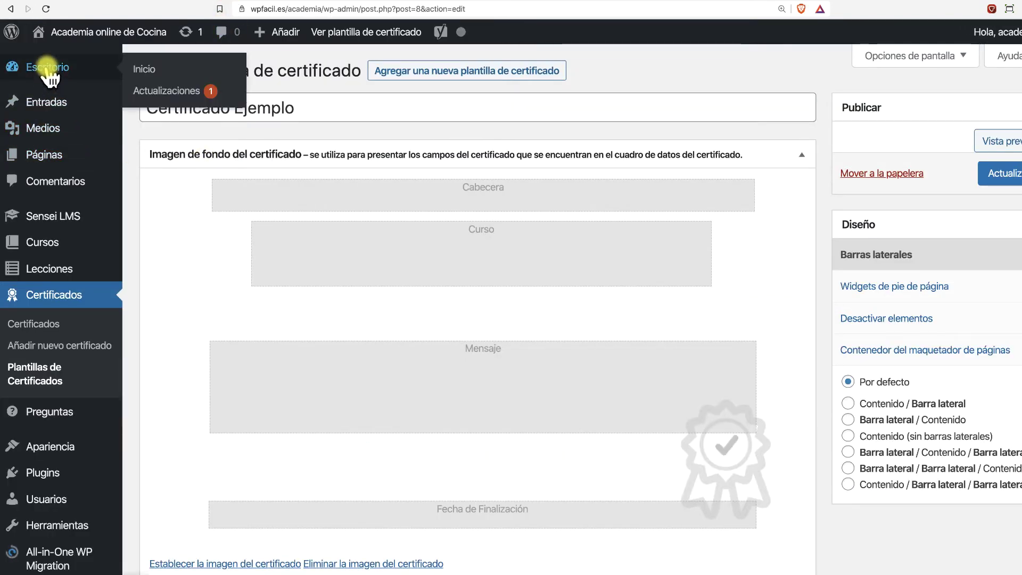
left_click(148, 87)
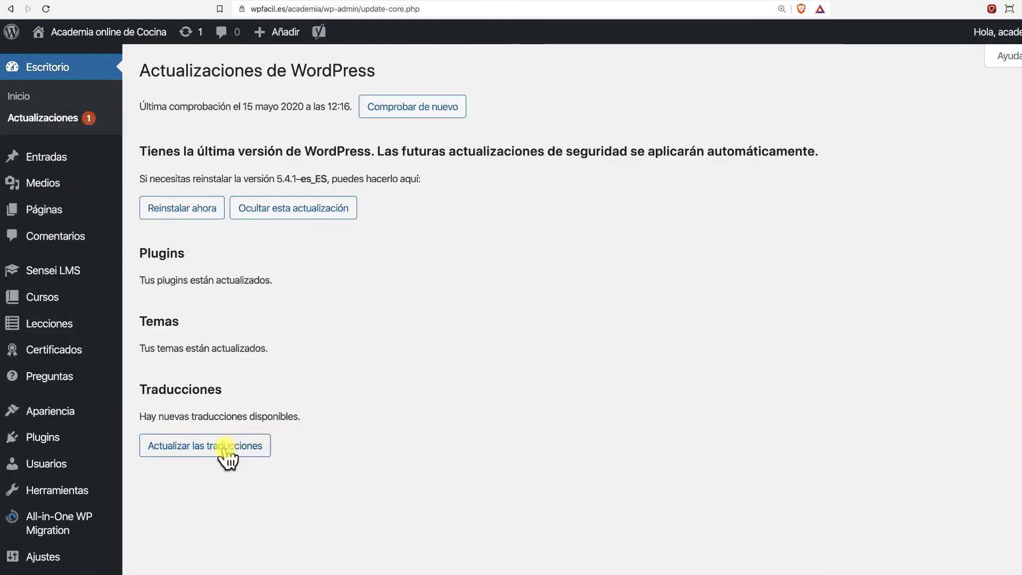
left_click(226, 447)
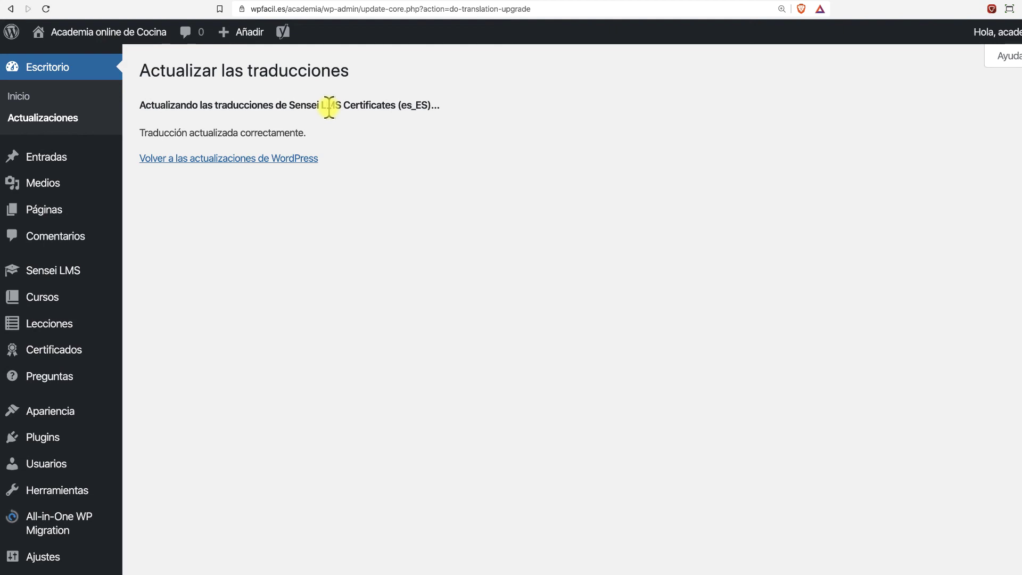
Step: Check the No Gutenberg plugin page on WordPress.org, return to the site admin and open the "WordPress felizmente alojado en Webempresa" post
left_click(62, 80)
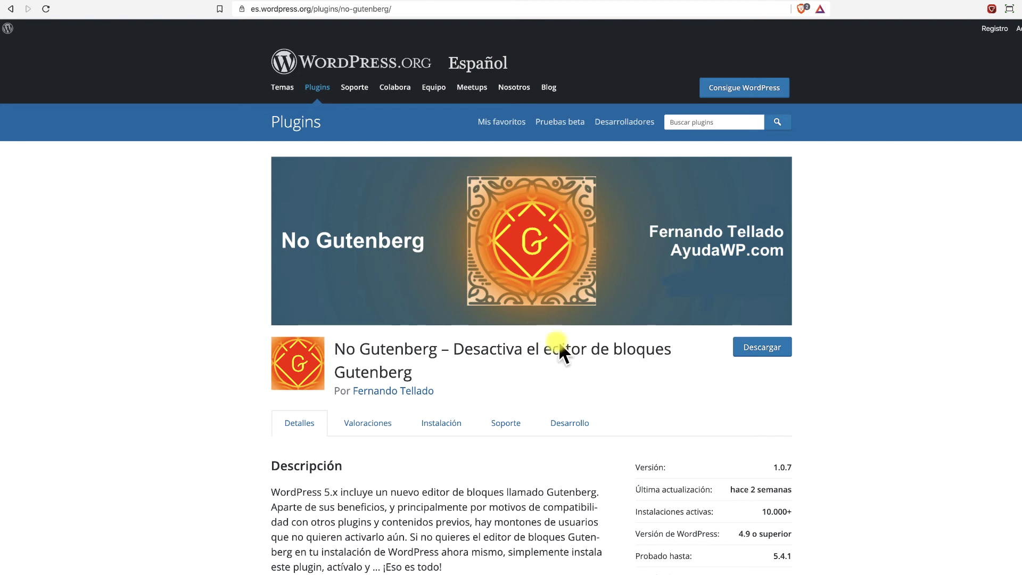
left_click(216, 2)
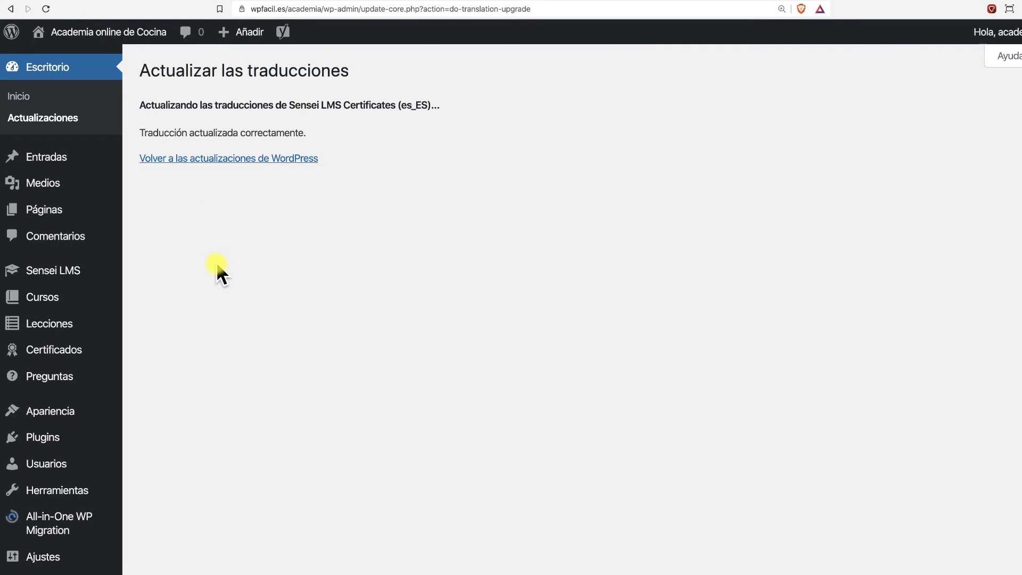
left_click(63, 156)
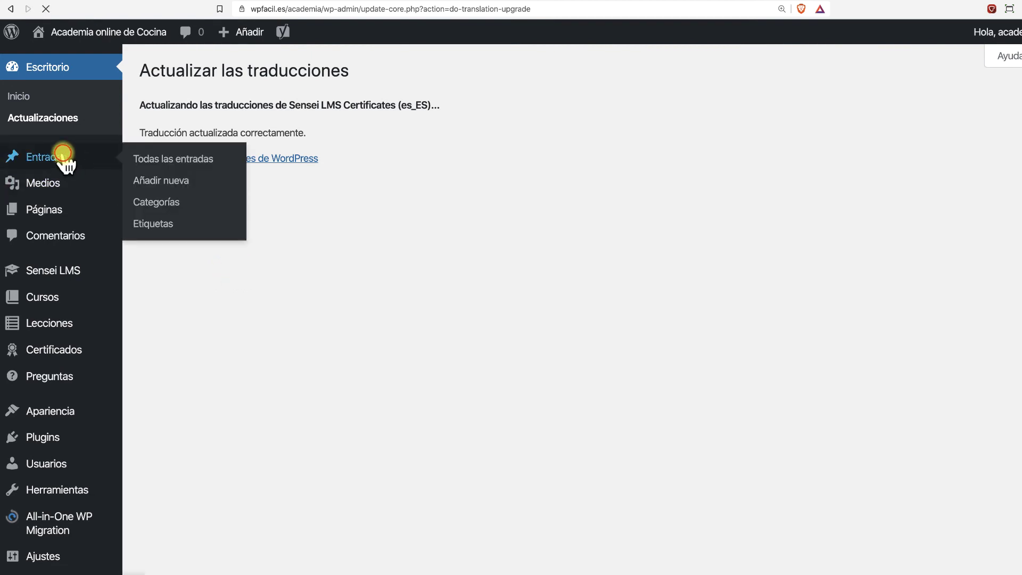
left_click(274, 201)
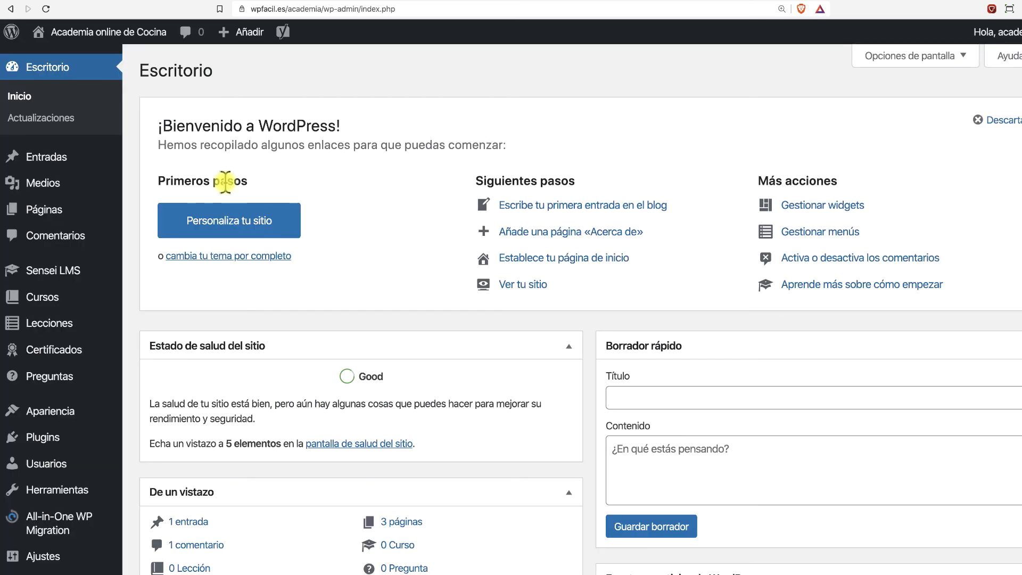
Step: Go to the page for adding new plugins and search the directory for "No Gutenberg"
scroll(80, 256, "down", 2)
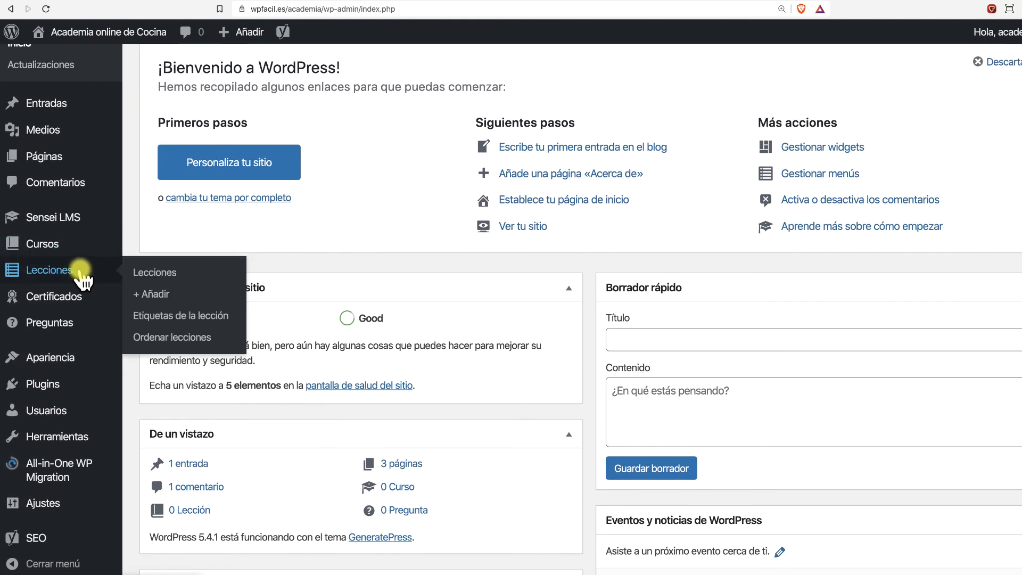
mouse_move(57, 471)
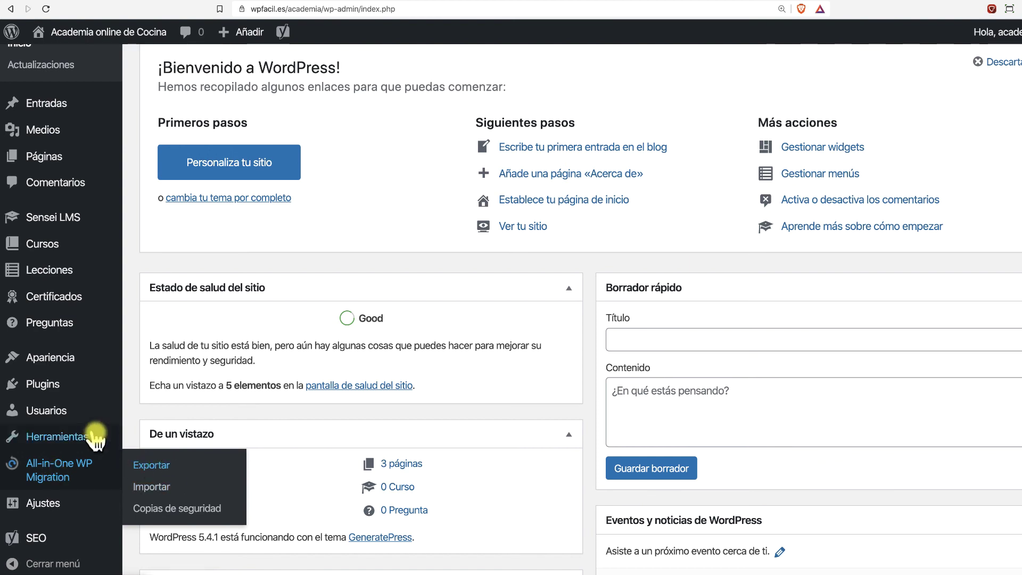
mouse_move(63, 385)
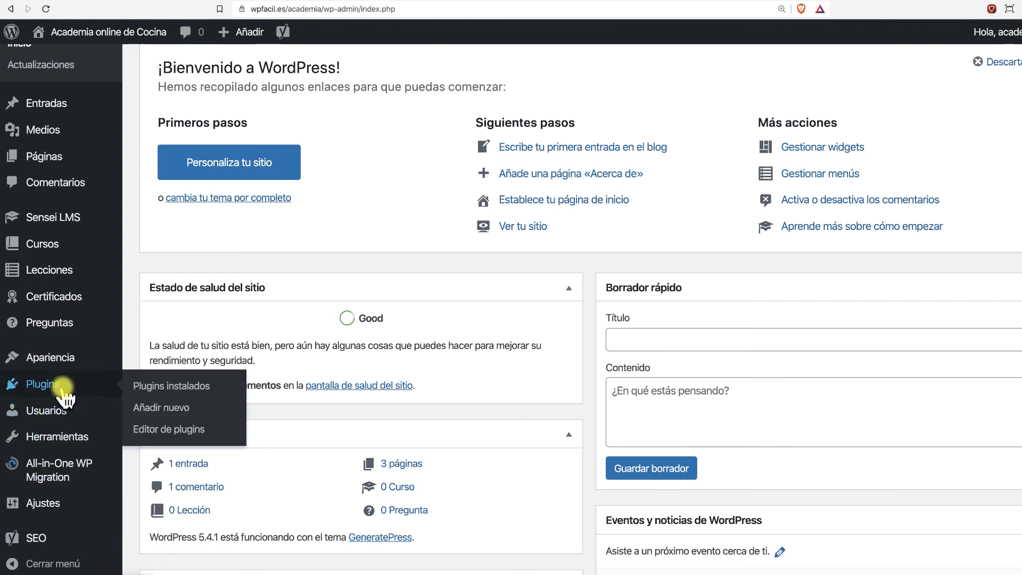
left_click(163, 404)
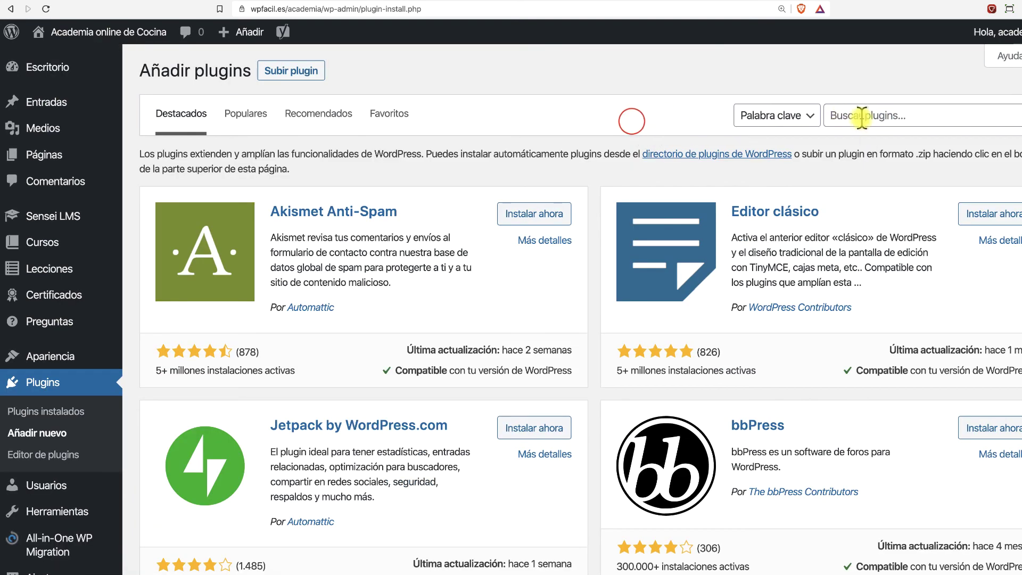
left_click(860, 118)
left_click(872, 139)
Step: Find "No Gutenberg – Desactiva el editor de bloques Gutenberg" among the results, install it and activate it
scroll(706, 218, "down", 10)
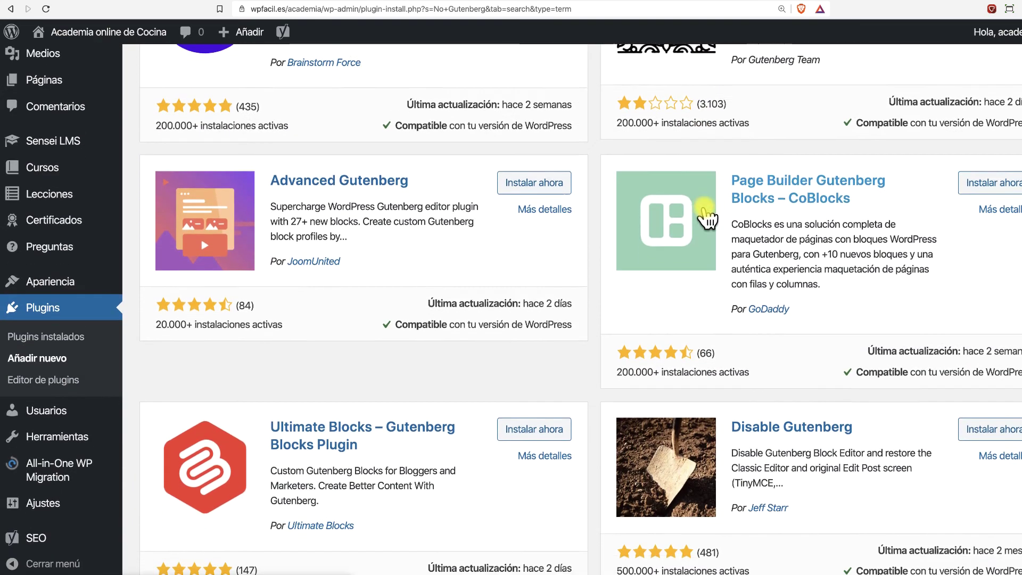
scroll(705, 211, "down", 10)
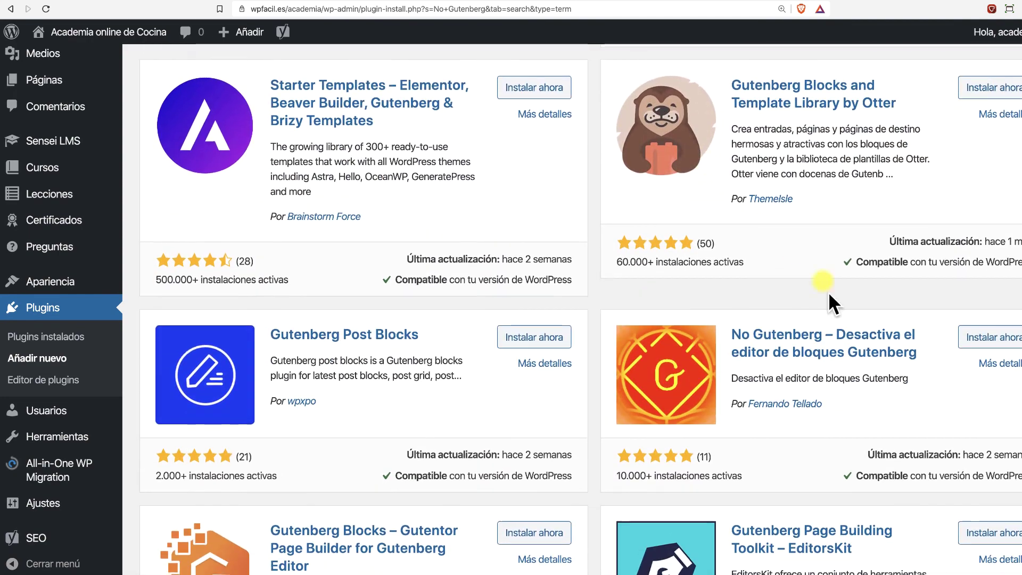
left_click(987, 336)
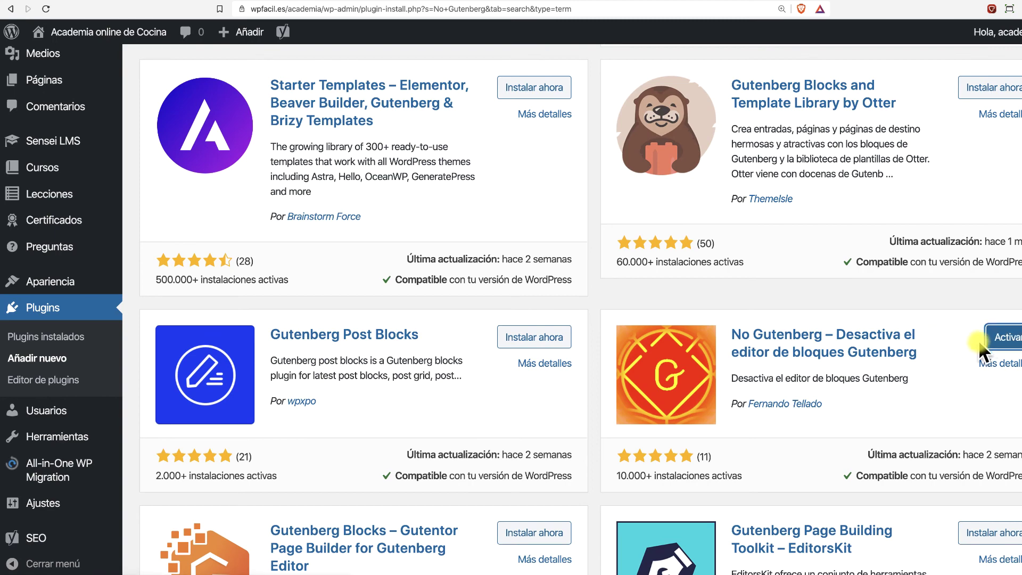
left_click(1007, 337)
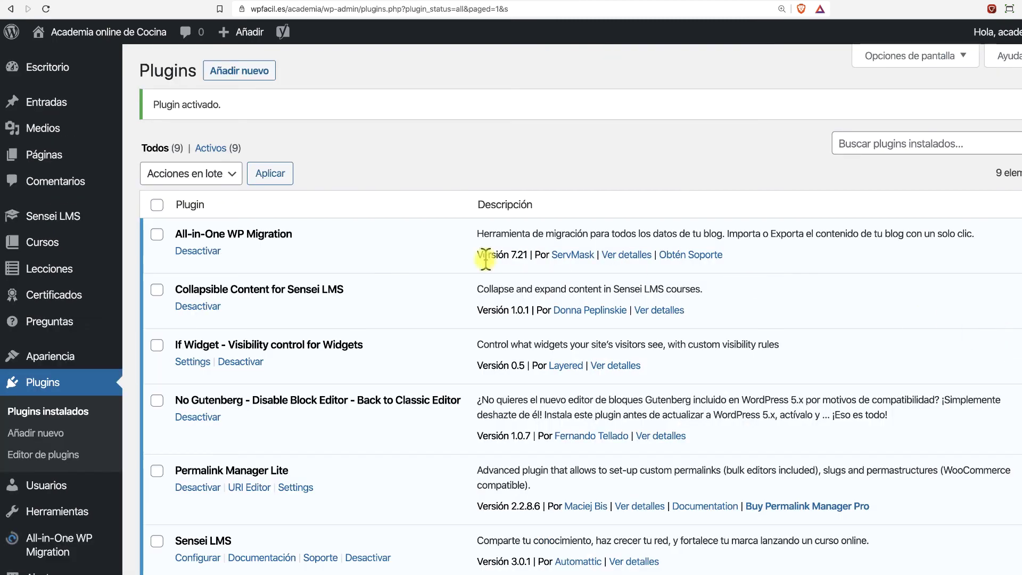
Step: Open the "WordPress felizmente alojado en Webempresa" post from the posts list and look over its content in the classic editor
scroll(419, 269, "down", 2)
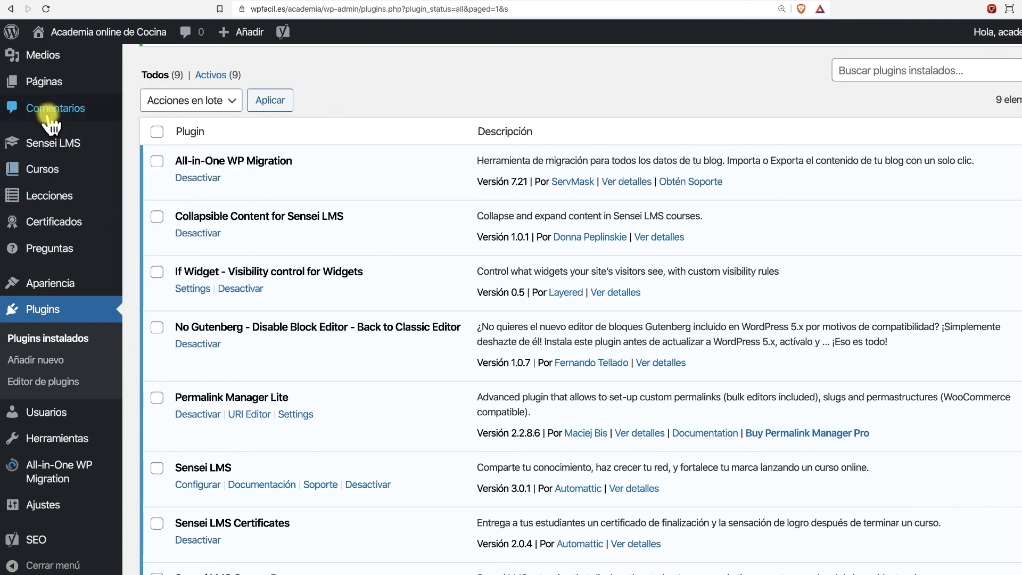
scroll(43, 127, "up", 2)
mouse_move(47, 104)
left_click(153, 104)
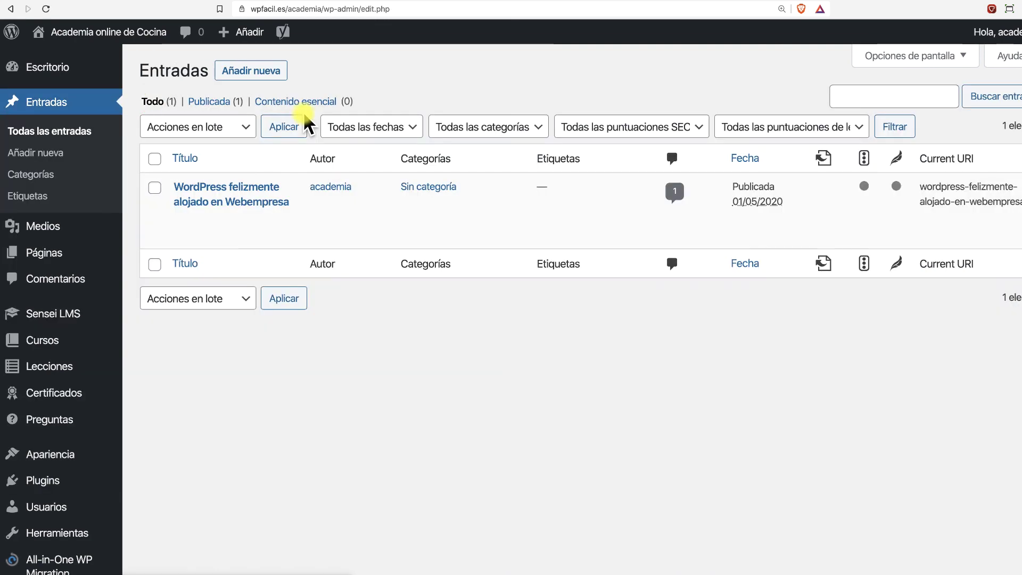
left_click(241, 200)
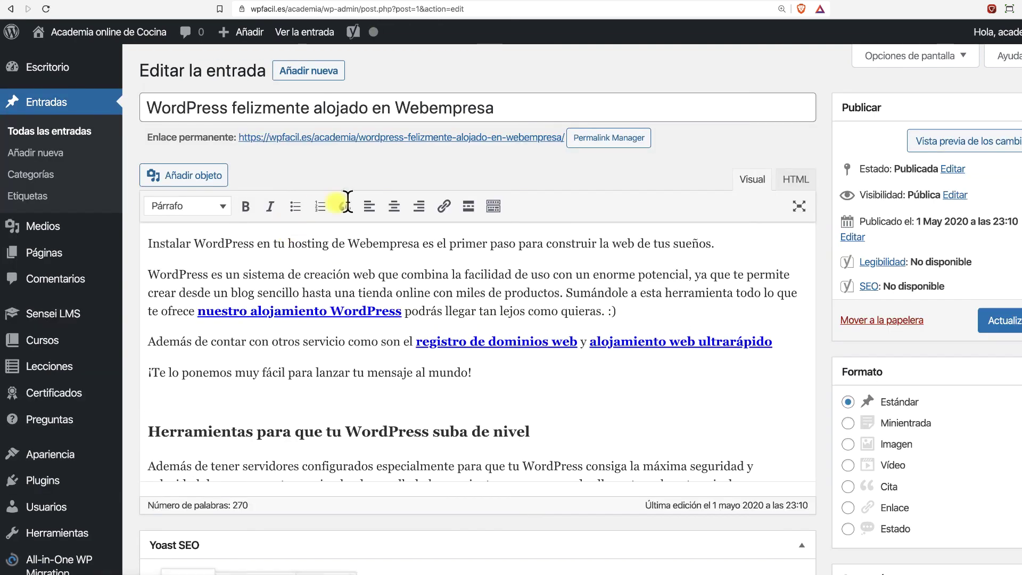
scroll(372, 271, "down", 1)
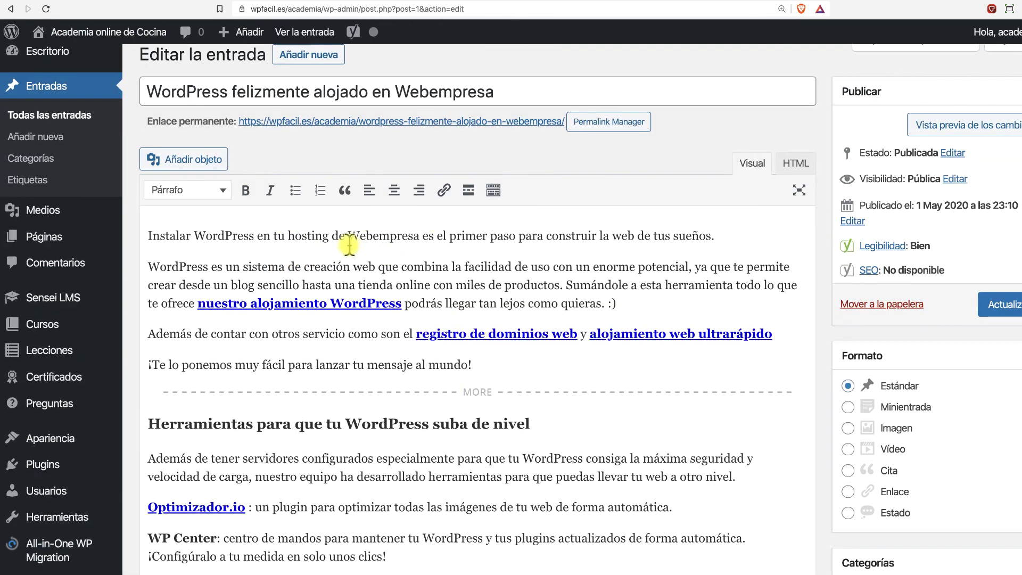
Step: Show the post's content as HTML, read through its code and go back to the WordPress dashboard
left_click(803, 168)
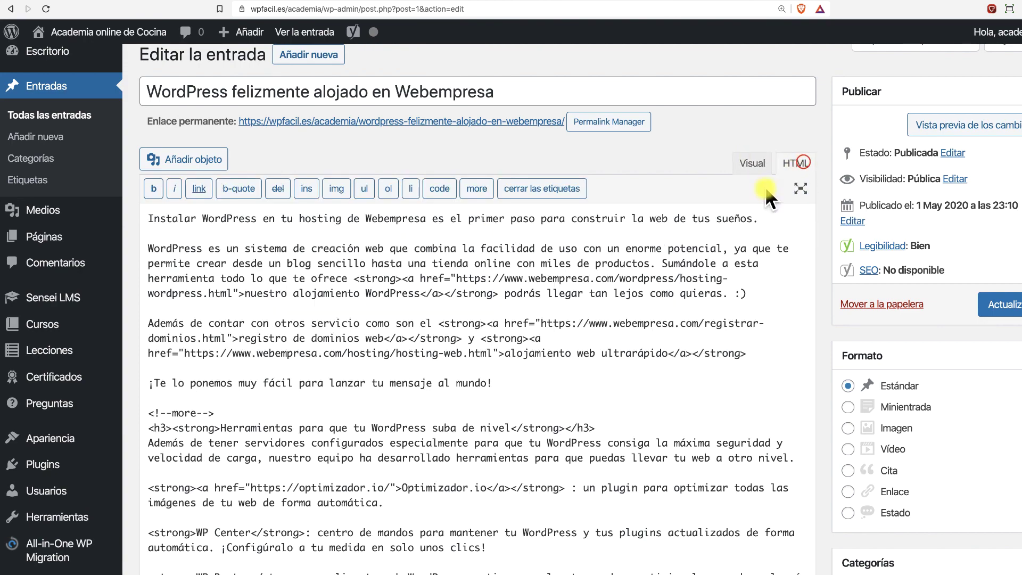
scroll(325, 287, "down", 5)
scroll(326, 288, "down", 4)
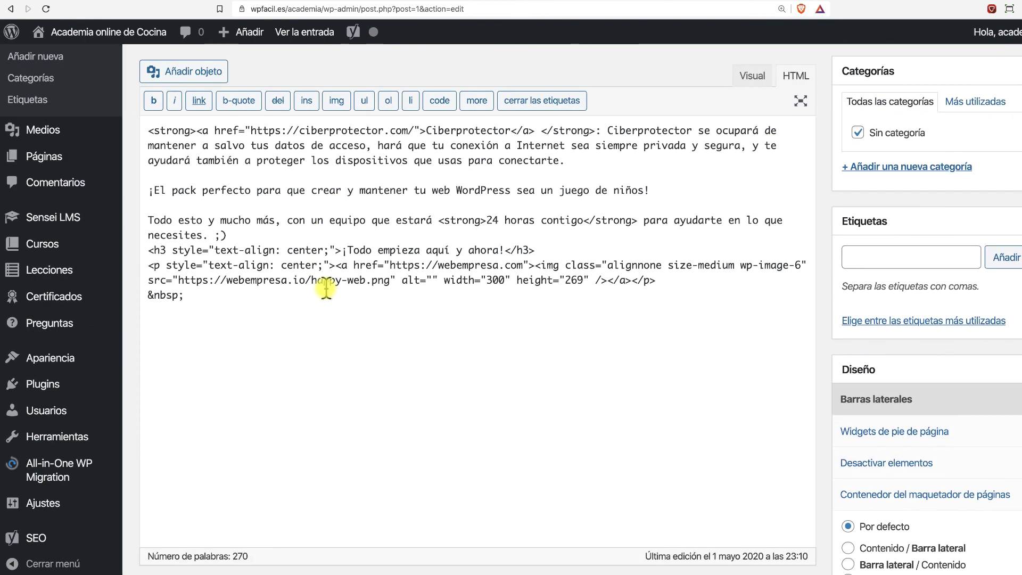
scroll(333, 287, "up", 10)
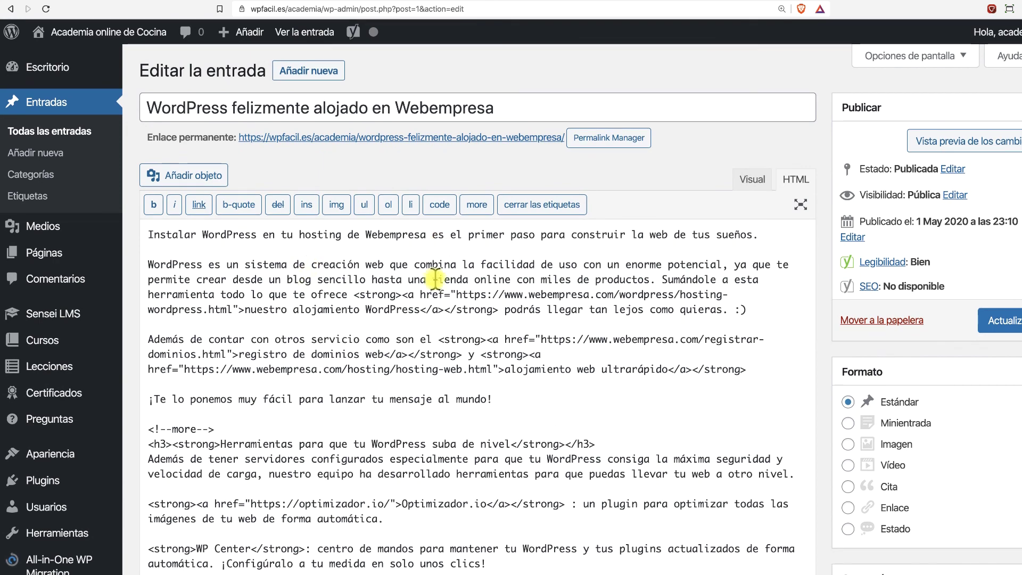
left_click(748, 181)
scroll(445, 301, "up", 3)
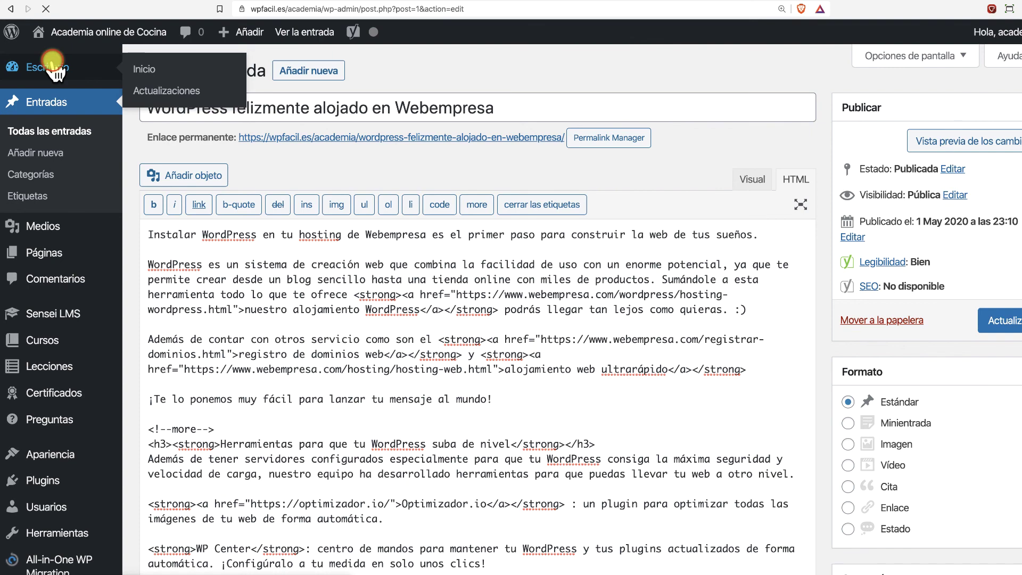
left_click(53, 65)
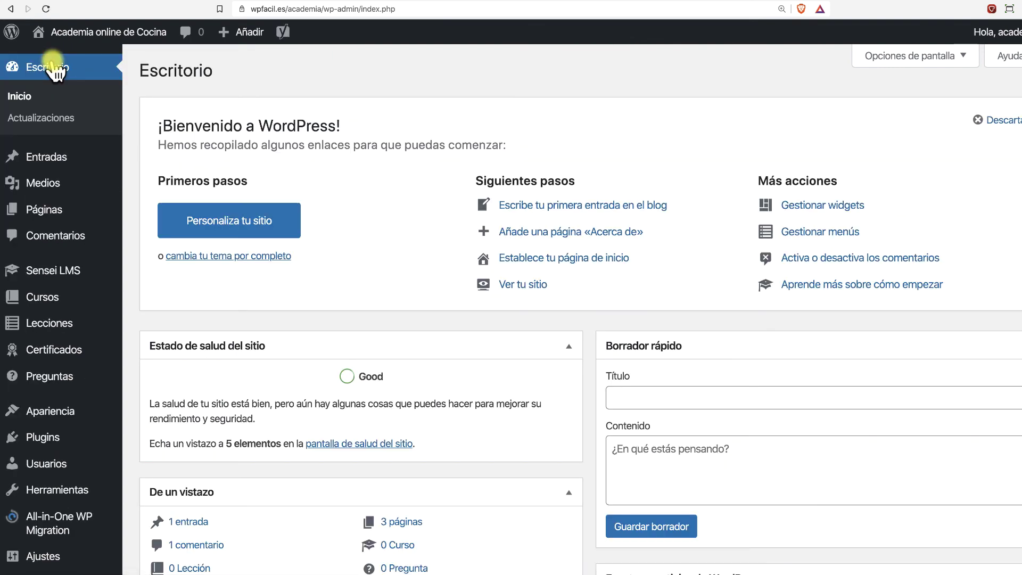